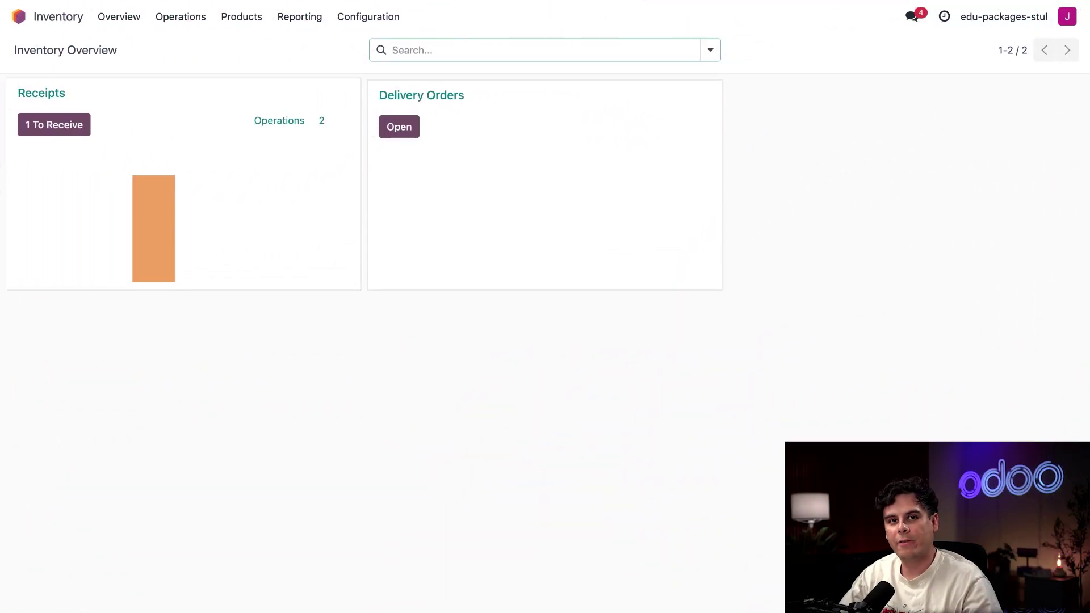
Enable the Packages option under Operations in the Inventory settings and save
left_click(360, 18)
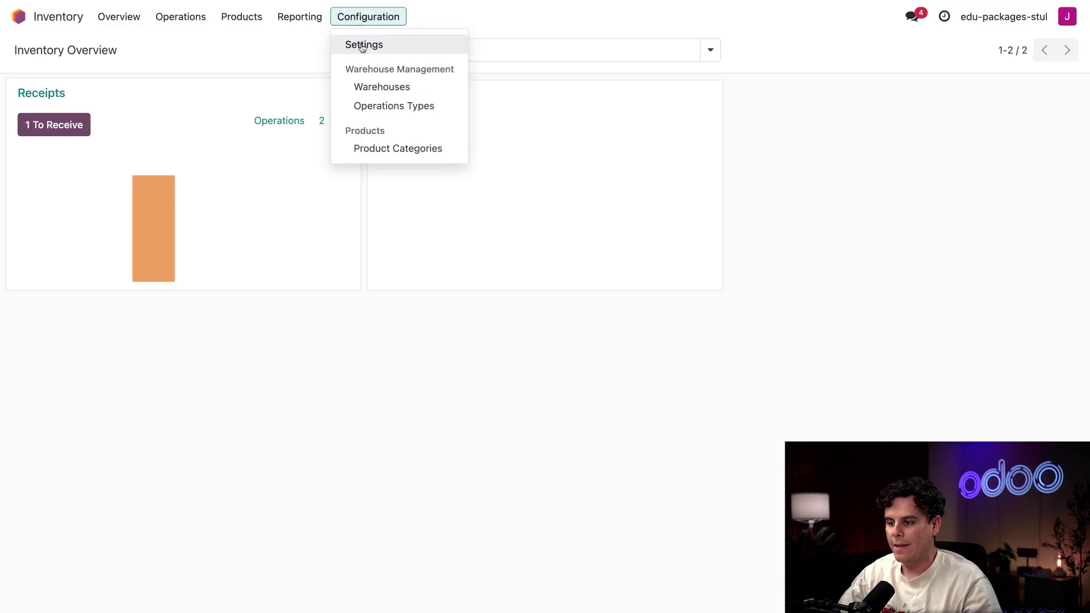
left_click(362, 43)
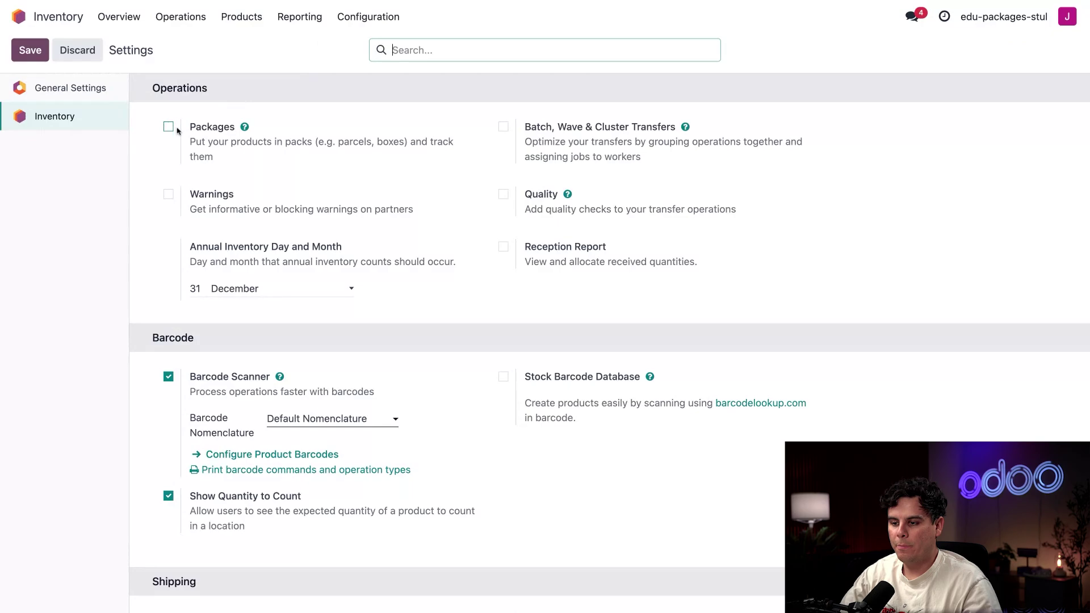
left_click(168, 130)
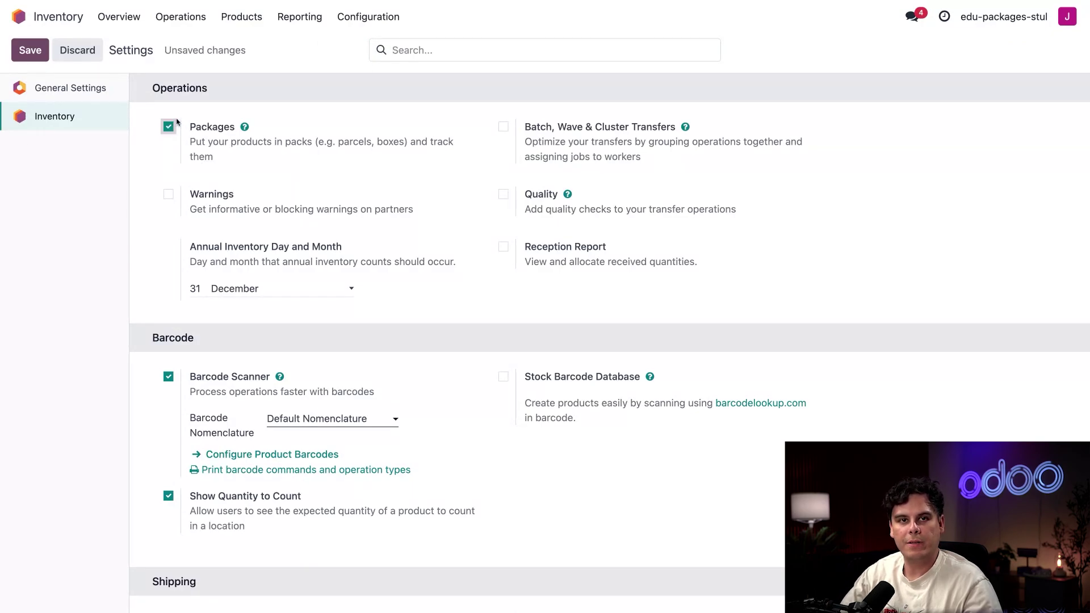
left_click(30, 50)
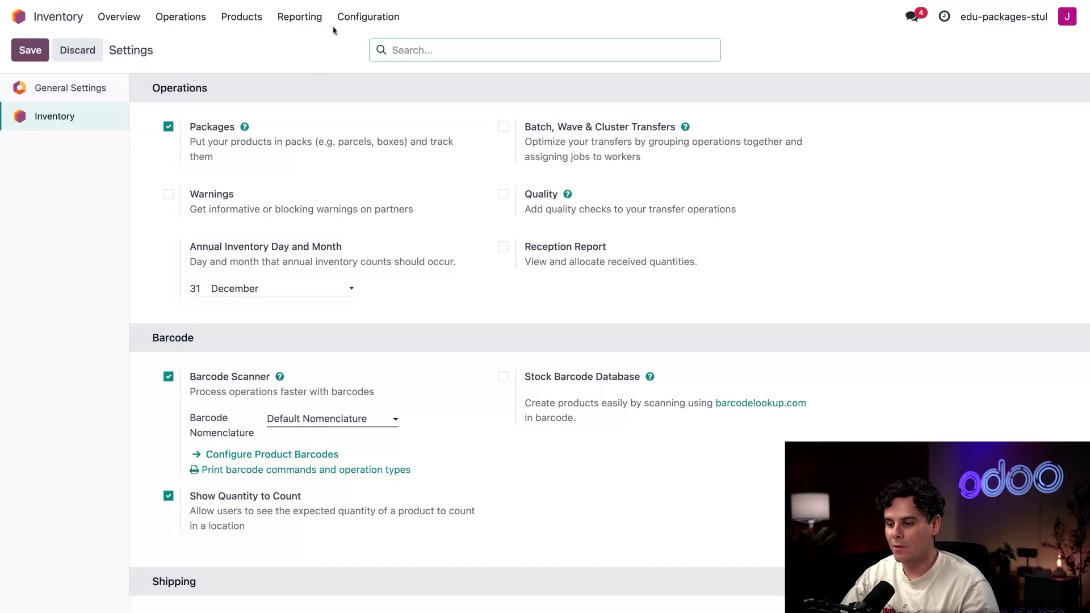
Pack receipt WH/IN/00012's products into PACK0000019 and view the Table Top move's package details
left_click(128, 20)
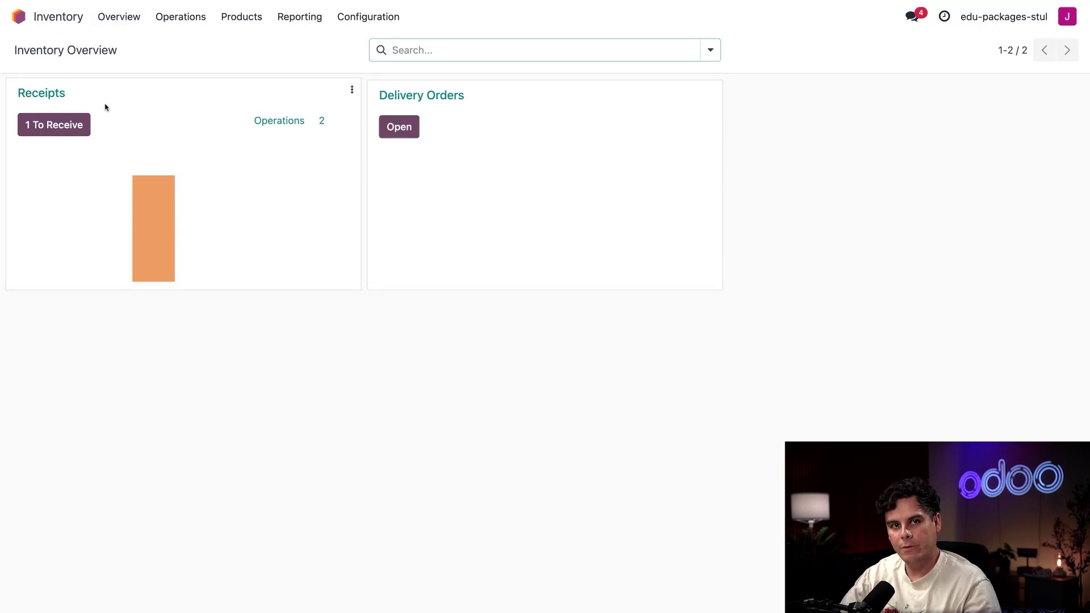
left_click(85, 118)
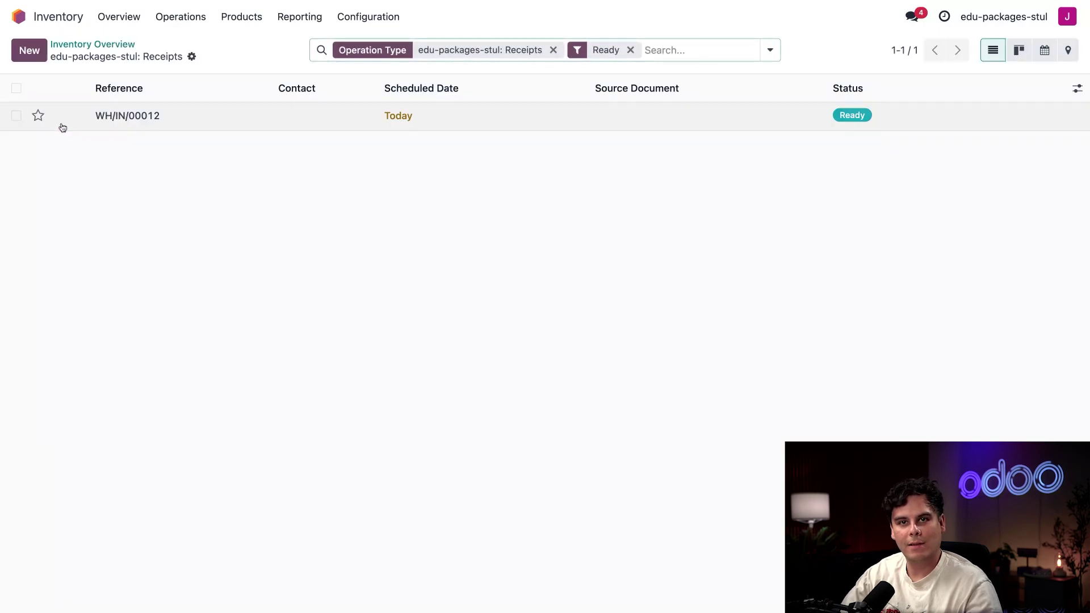
left_click(220, 119)
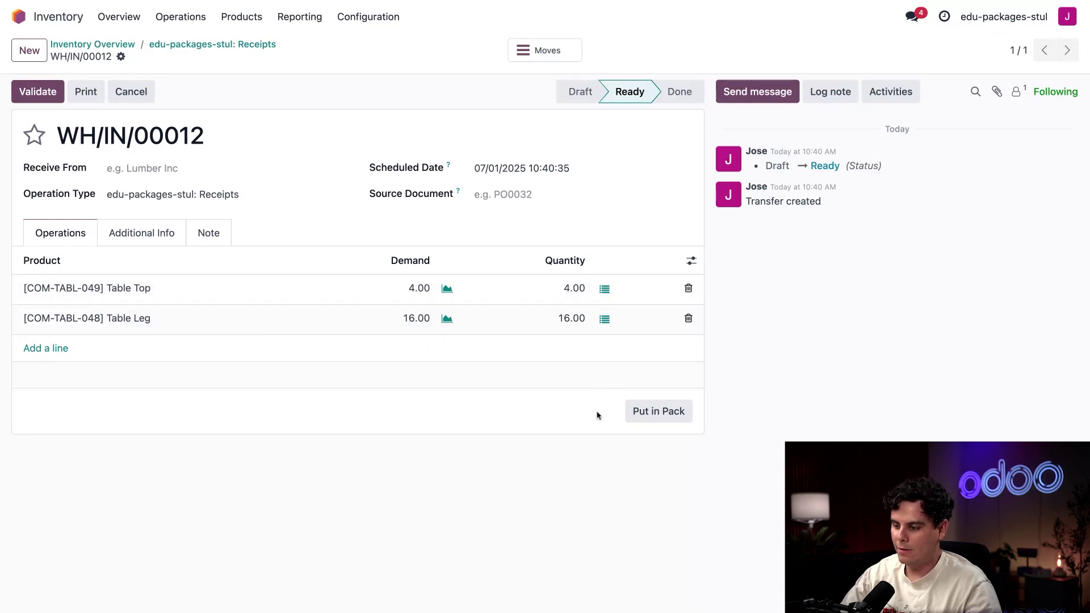
left_click(658, 411)
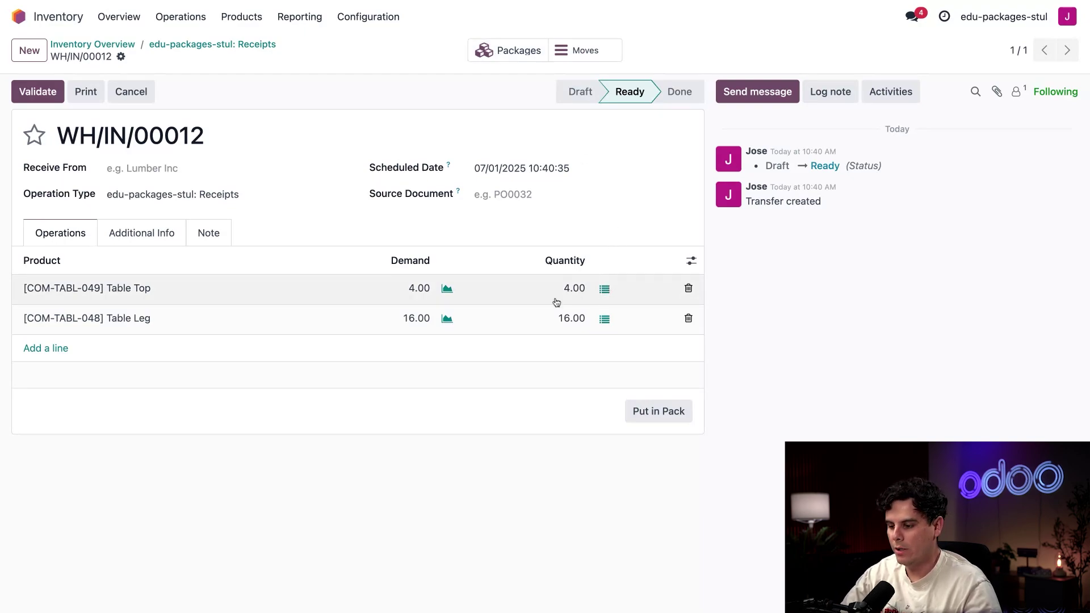
left_click(605, 292)
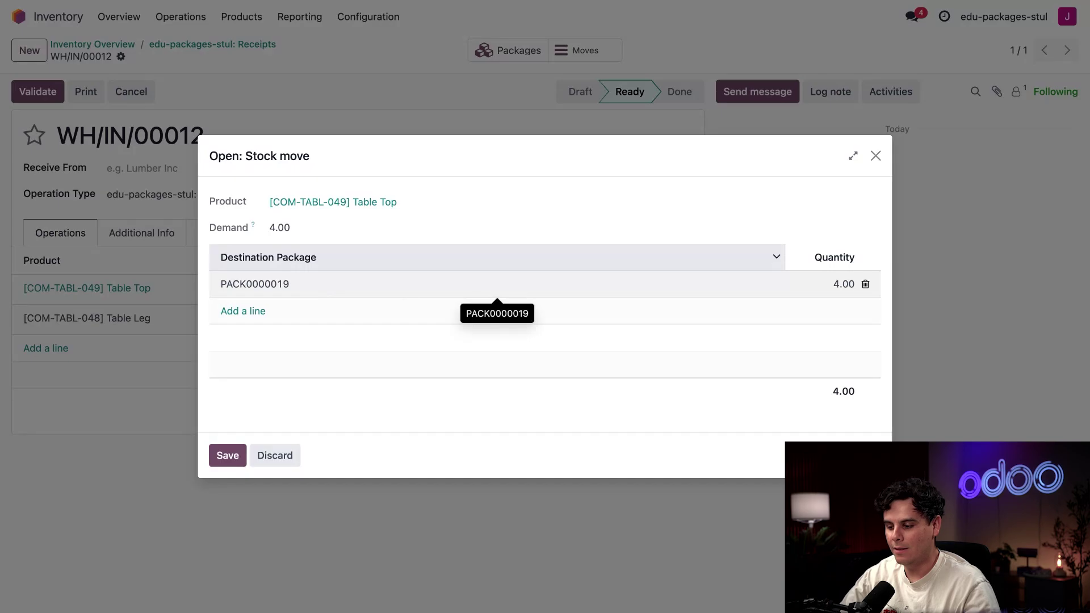
Close the Table Top stock move details to return to receipt WH/IN/00012
left_click(875, 156)
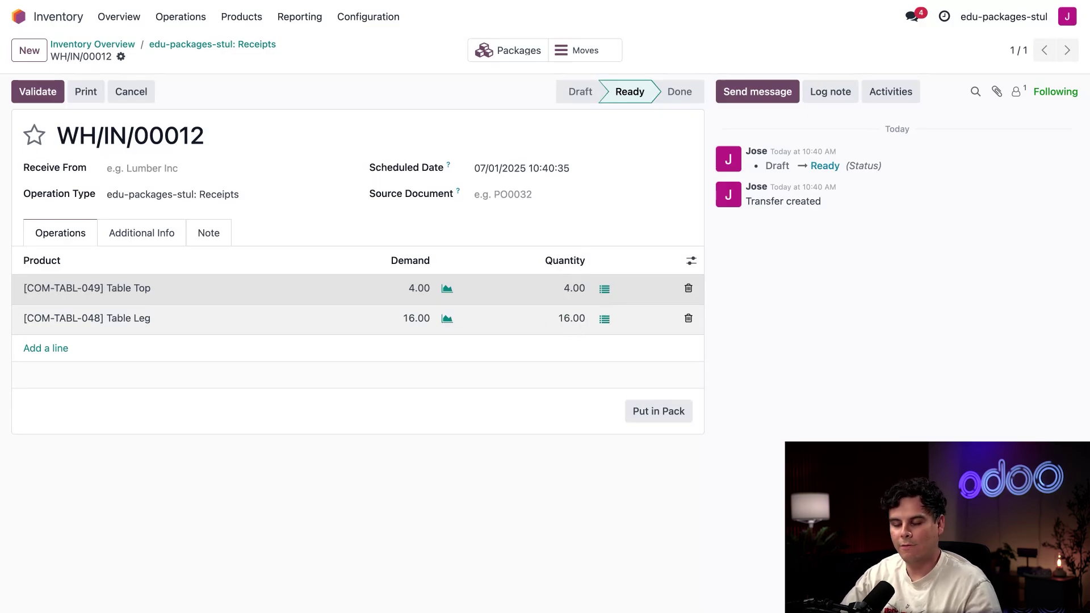
Put the 16 Table Legs into a newly created destination package, PACK0000020
left_click(605, 321)
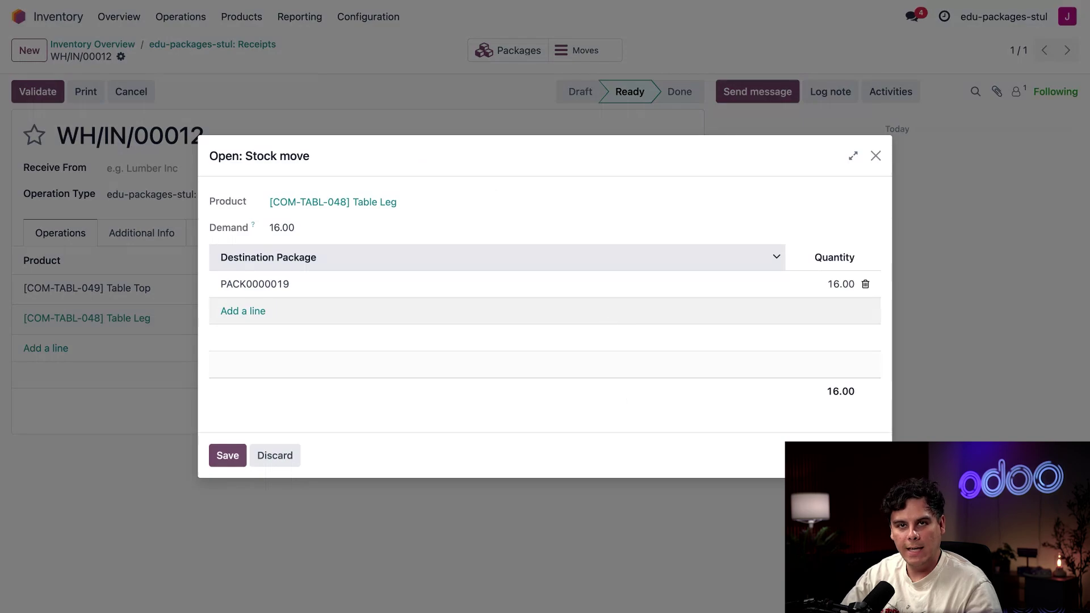
left_click(459, 285)
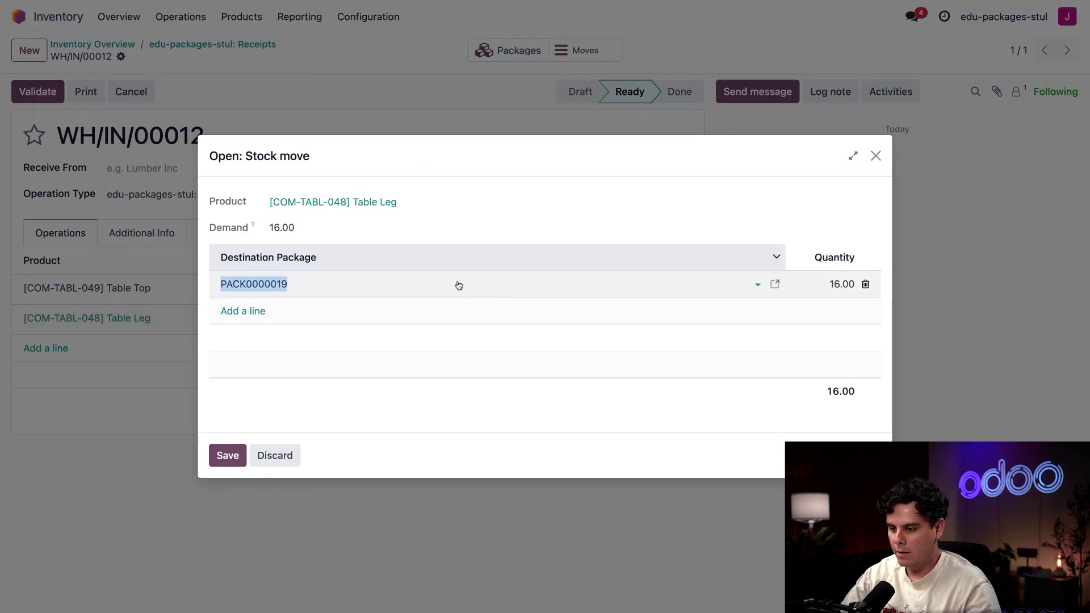
left_click(758, 285)
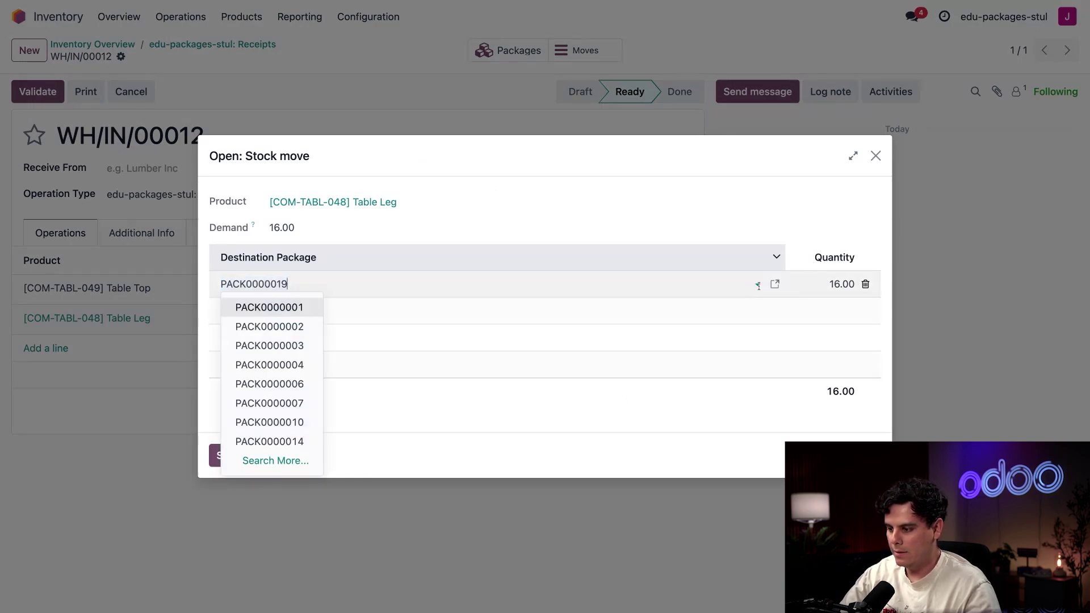
left_click(275, 461)
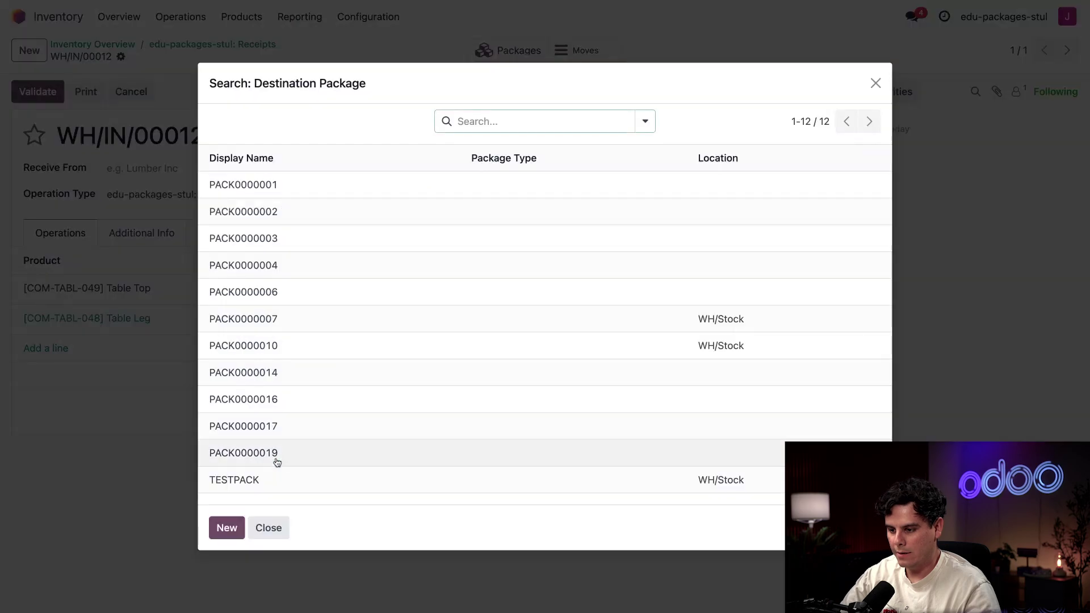
left_click(226, 527)
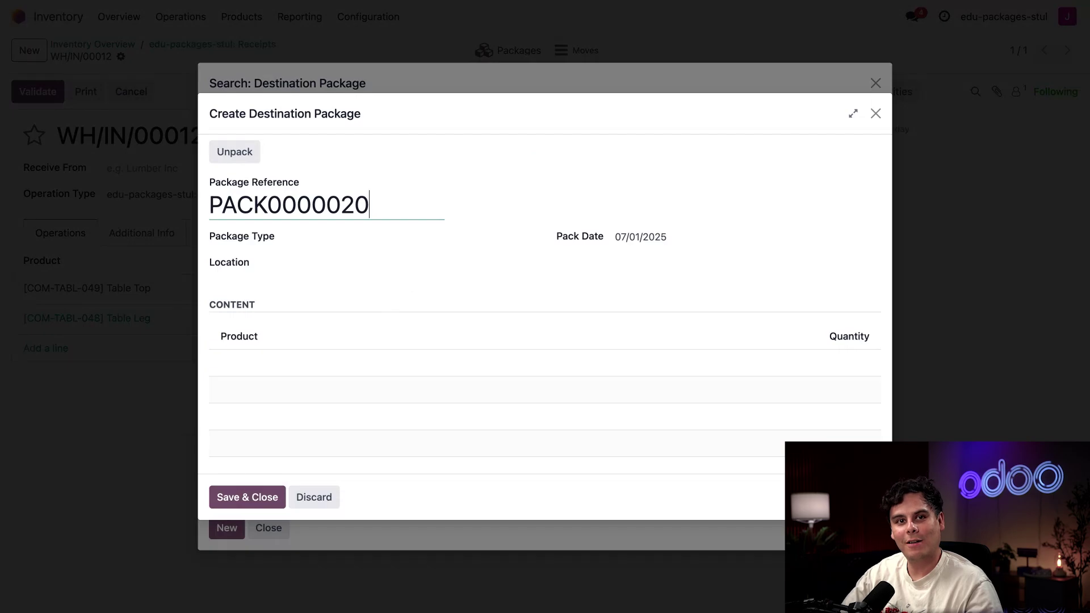
left_click(244, 497)
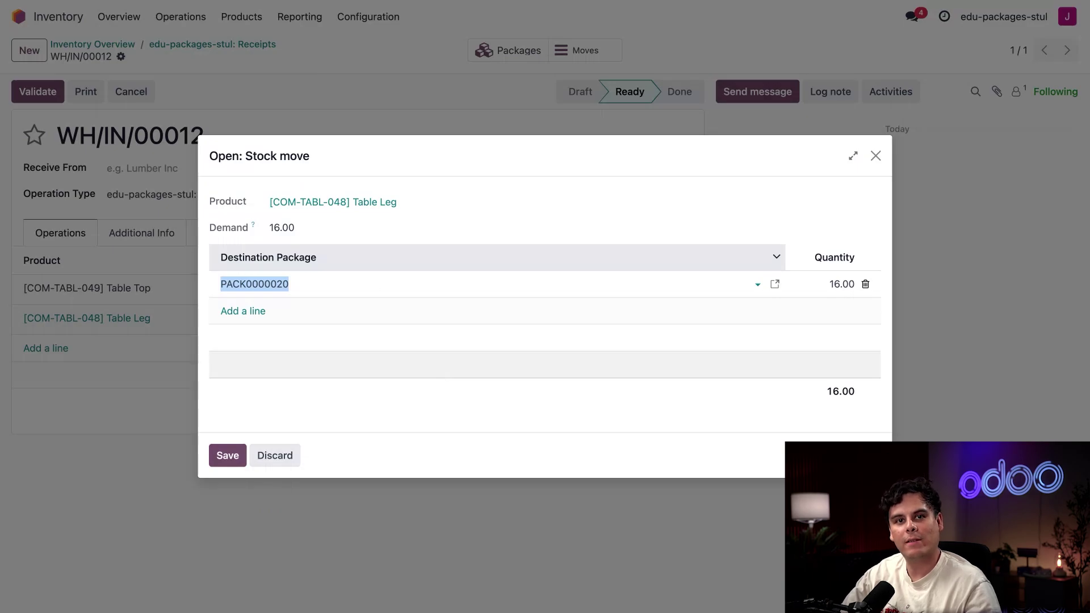
left_click(227, 455)
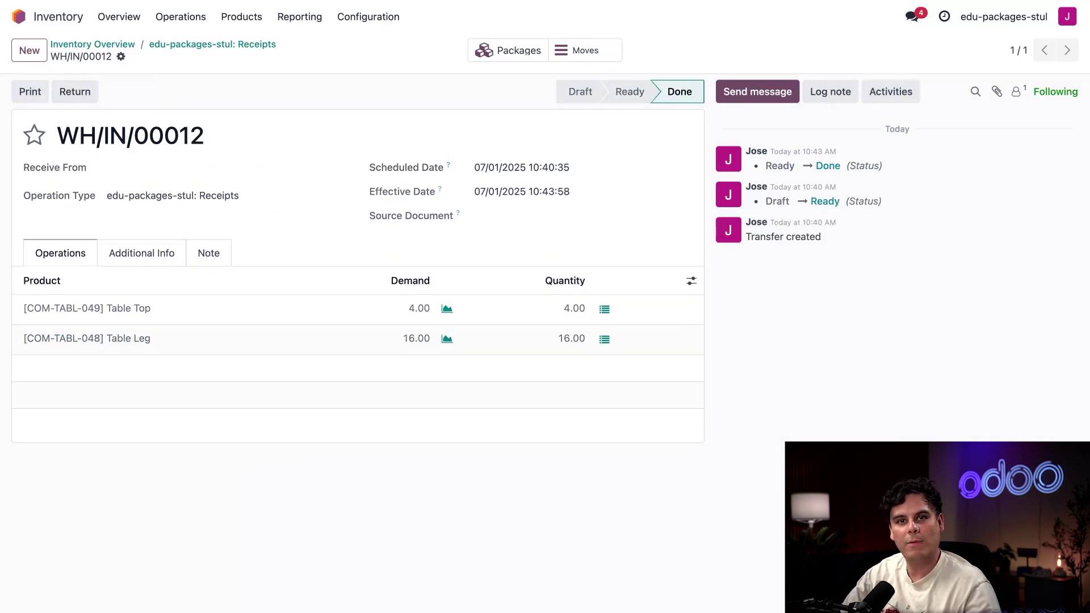
Show receipt WH/IN/00012's packages, PACK0000019 and PACK0000020
left_click(510, 50)
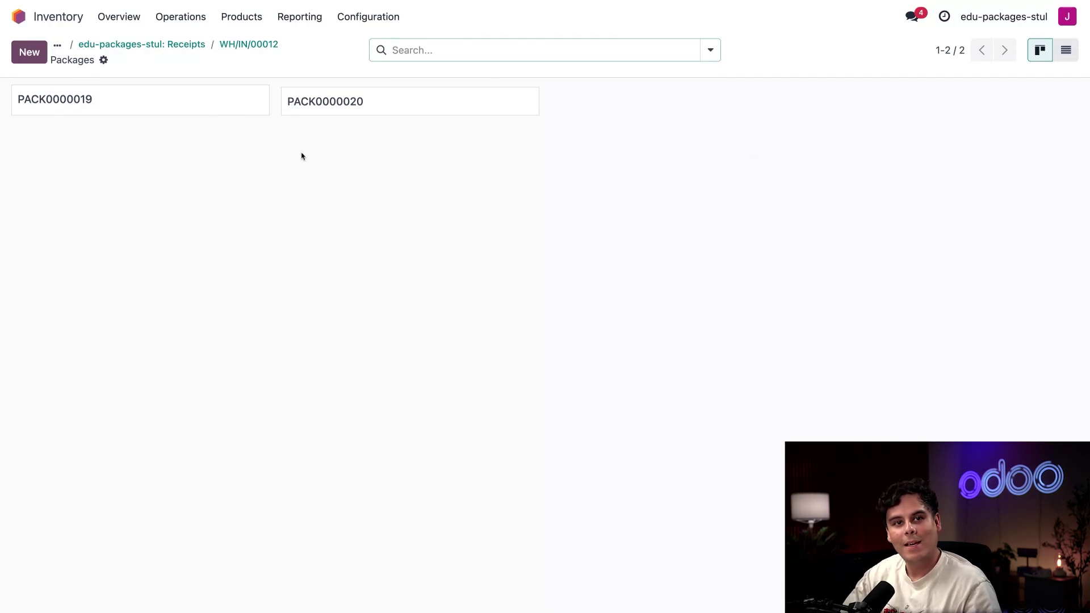
Check that PACK0000019 and PACK0000020 hold their products in WH/Stock, then list all packages
left_click(210, 106)
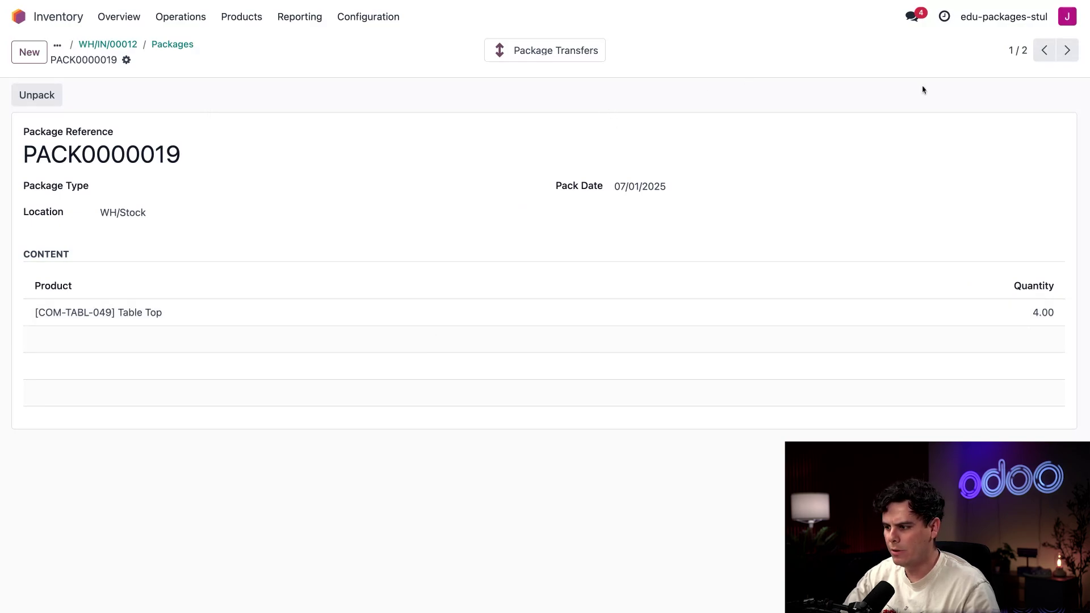
left_click(1068, 51)
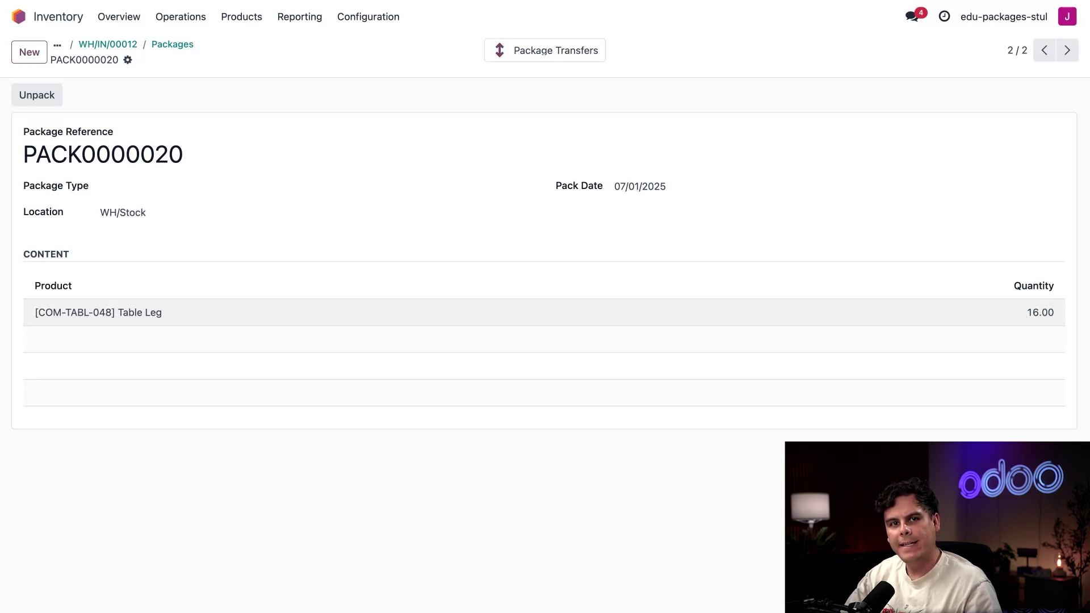
left_click(245, 17)
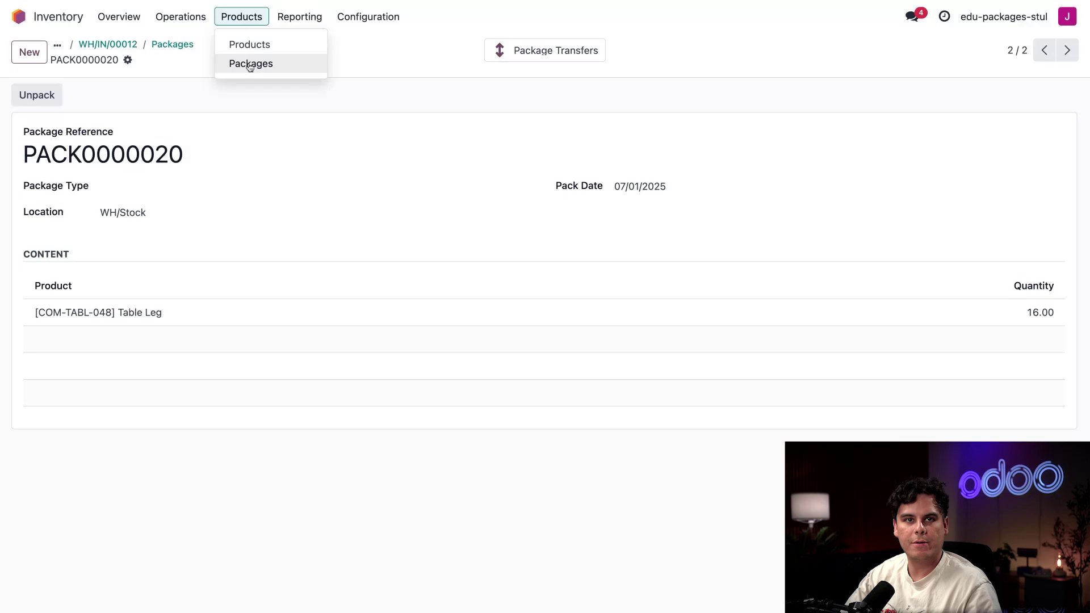
left_click(294, 63)
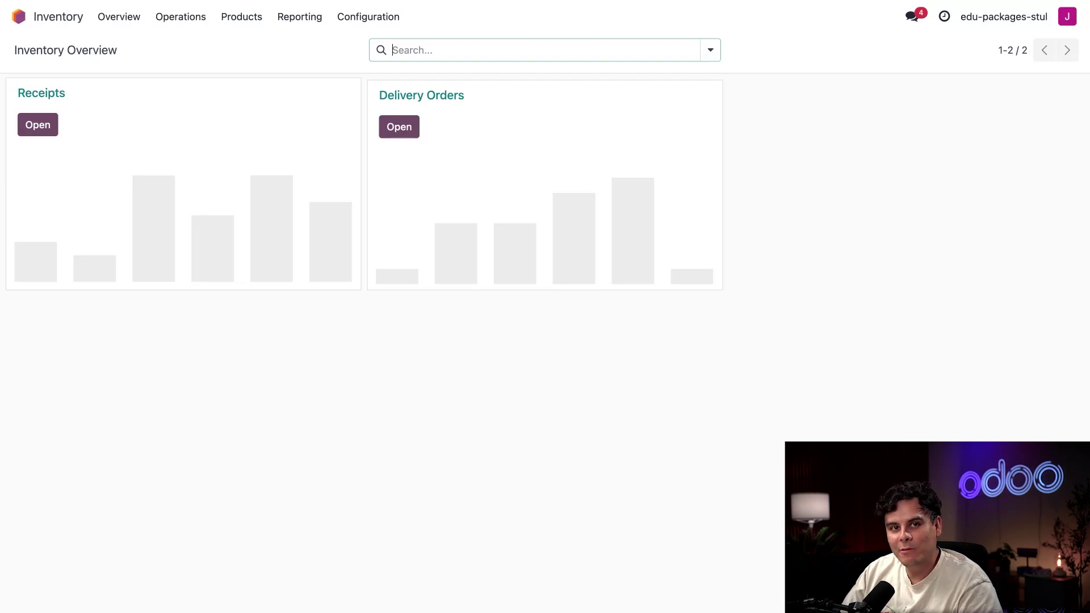
Enable Storage Locations under Warehouse in the Inventory settings and save
left_click(366, 17)
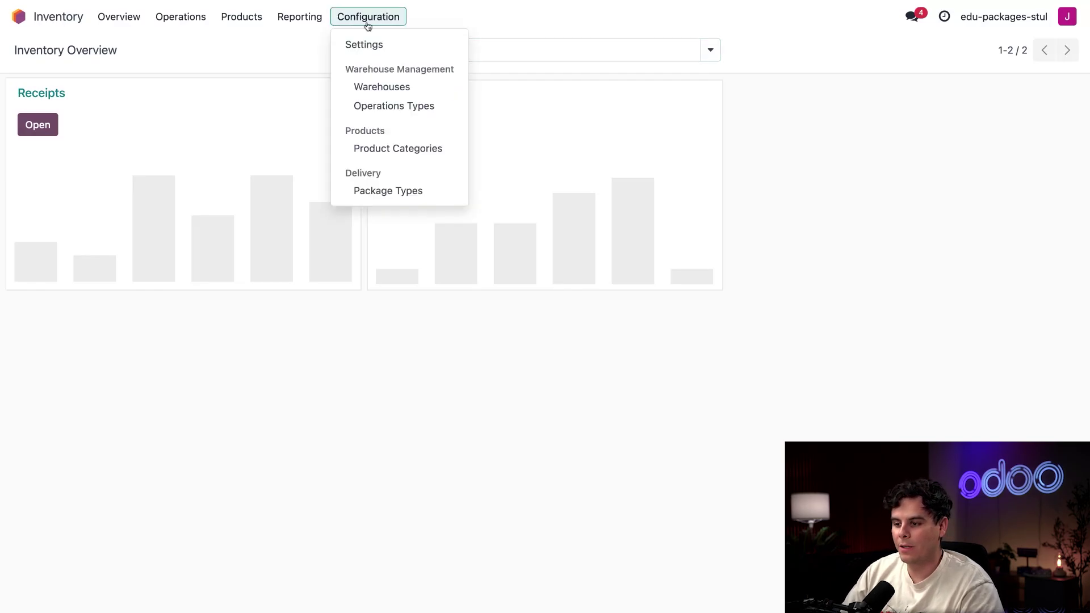
left_click(374, 44)
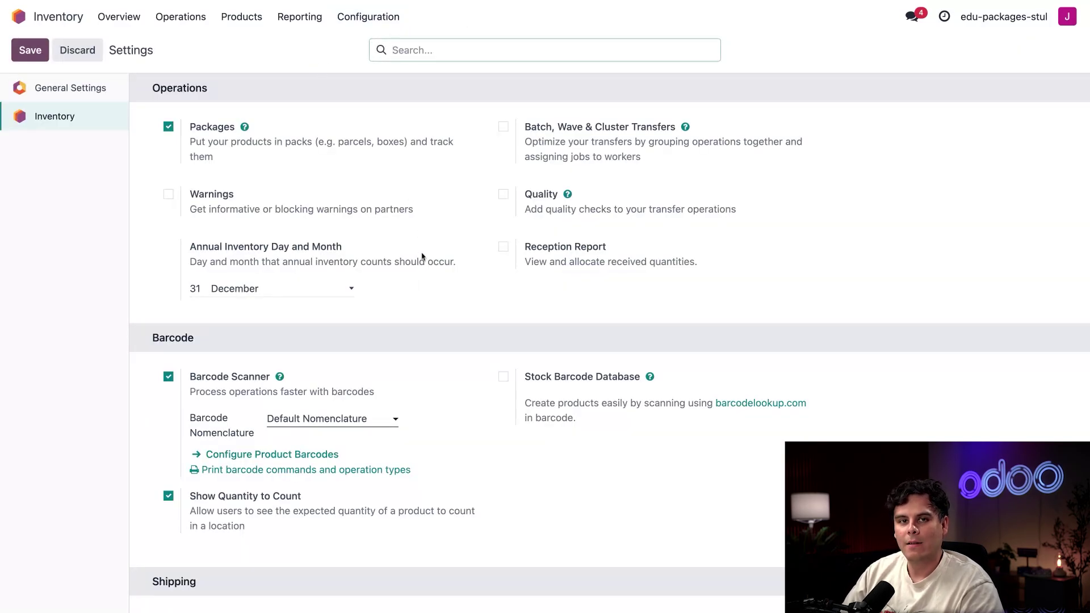
scroll(422, 257, "down", 20)
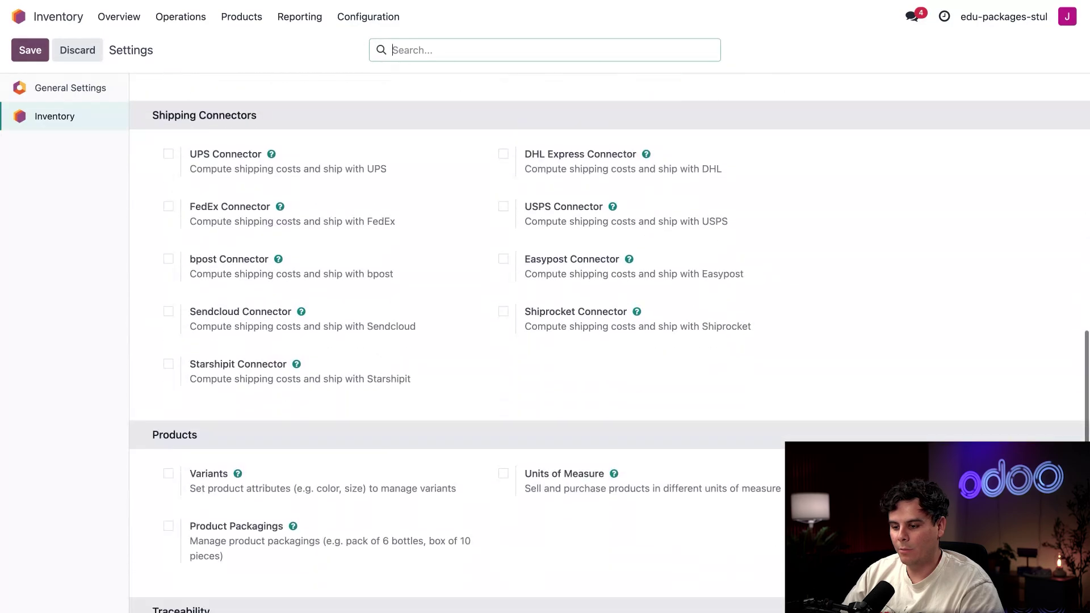
scroll(423, 257, "down", 1)
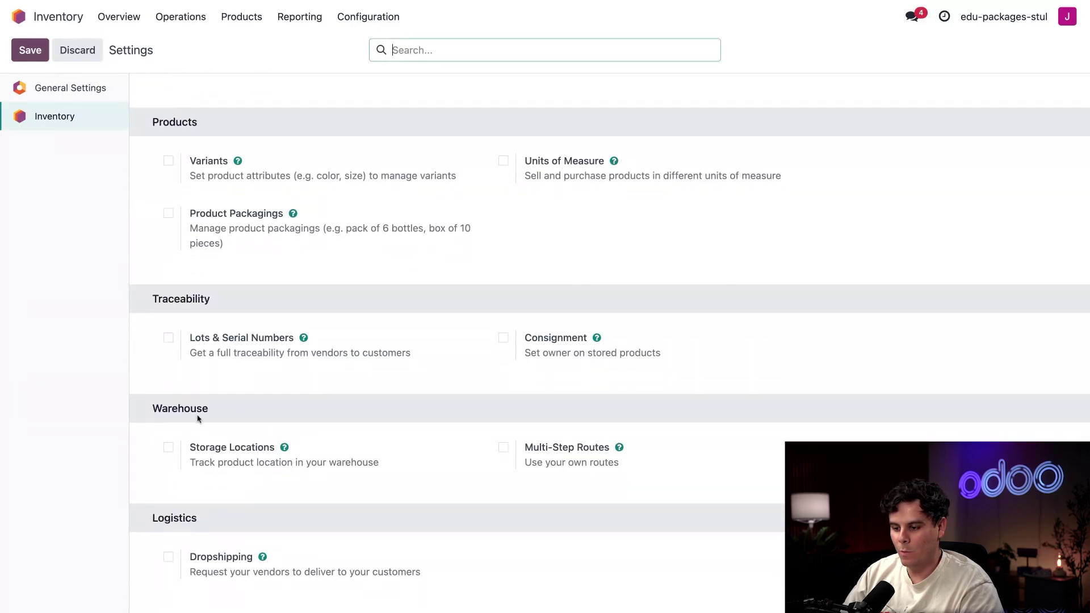
left_click(167, 449)
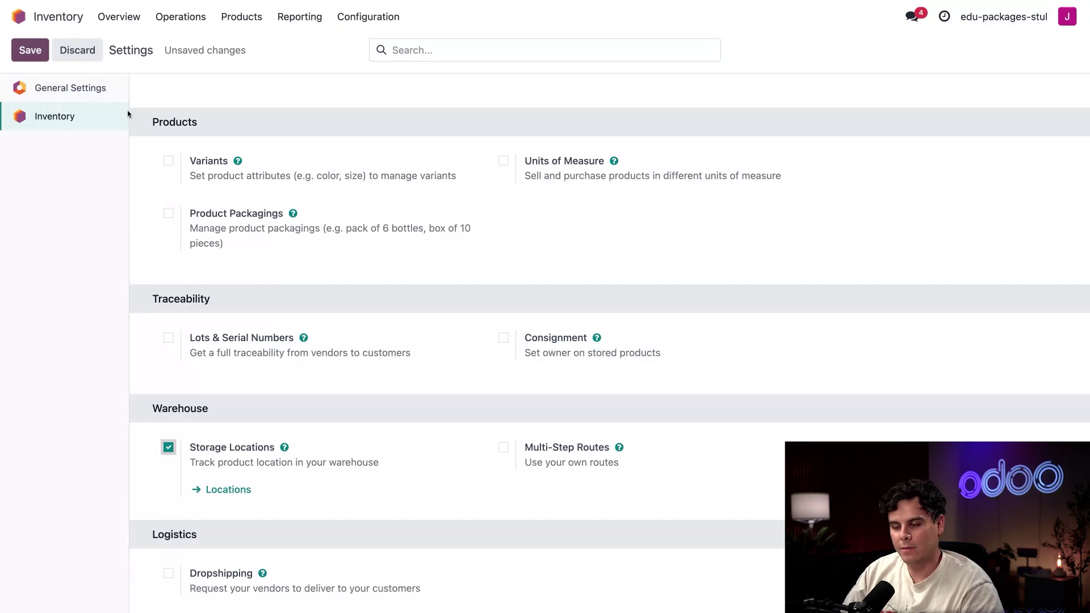
left_click(30, 50)
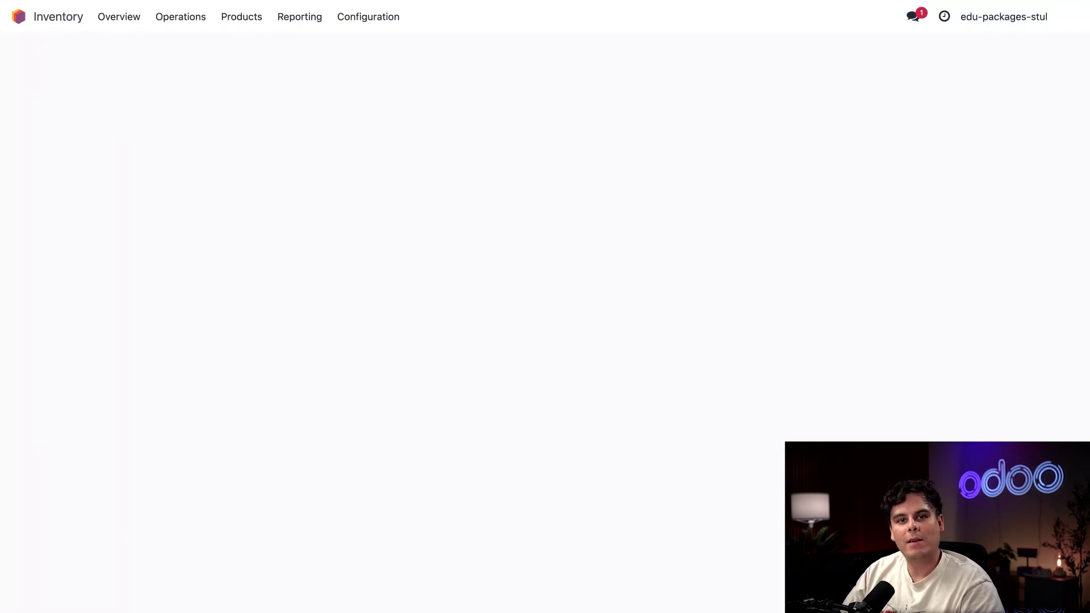
Review the internal locations WH/Stock and Shelves A, B and C, then reopen Configuration
left_click(356, 22)
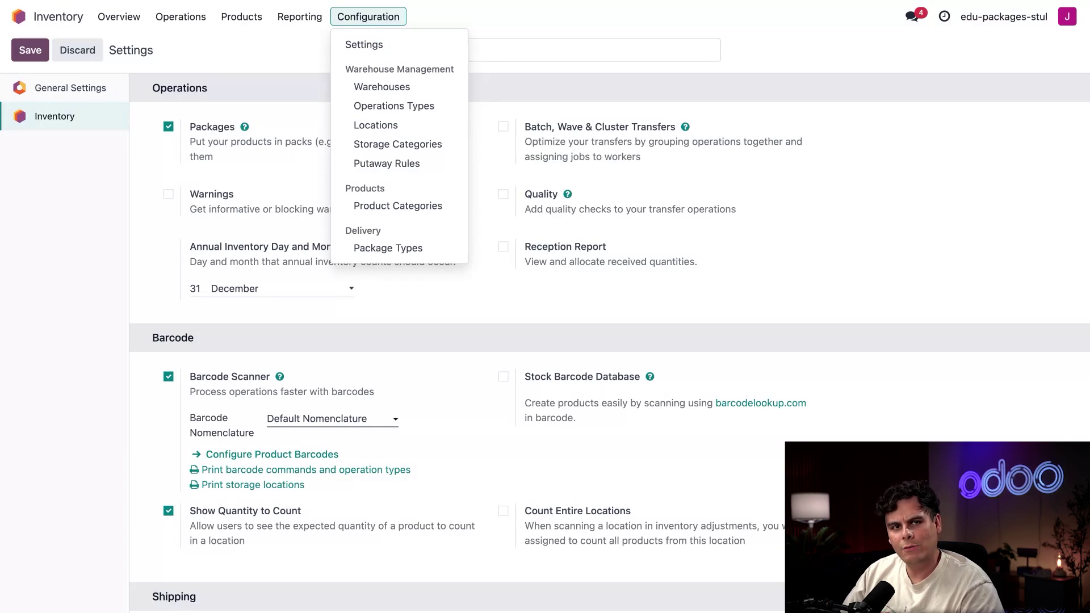
left_click(387, 125)
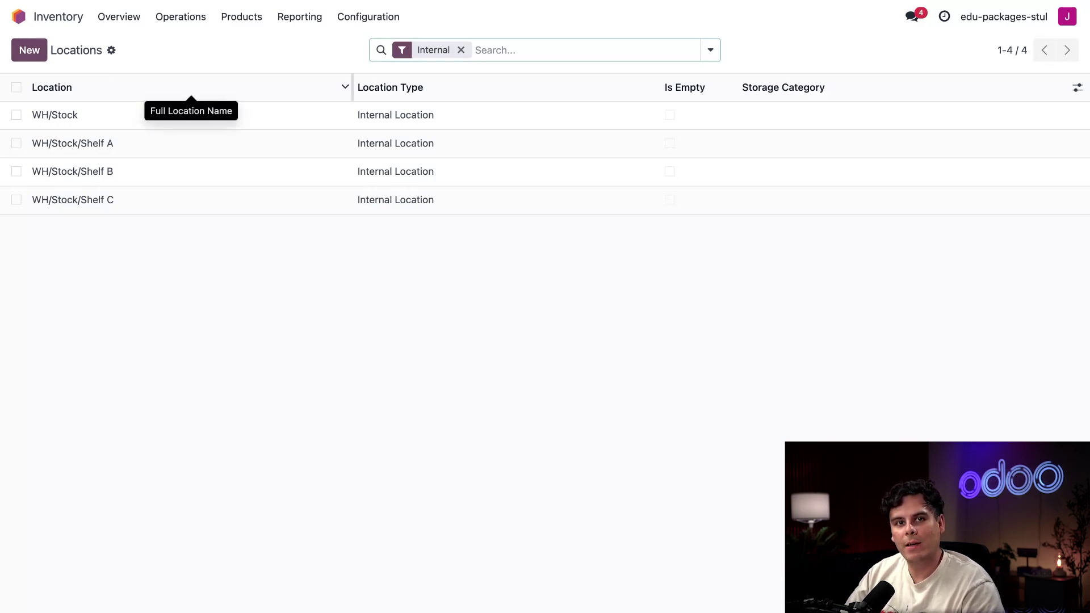
left_click(354, 17)
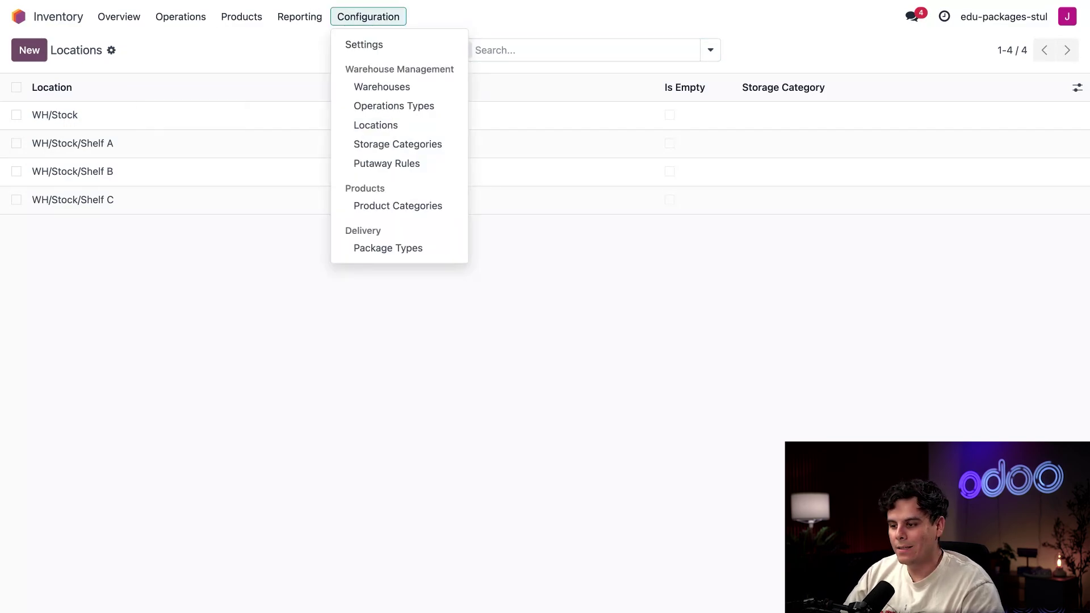
Open the Internal Transfers operation type, set to move entire packages within WH/Stock
left_click(379, 106)
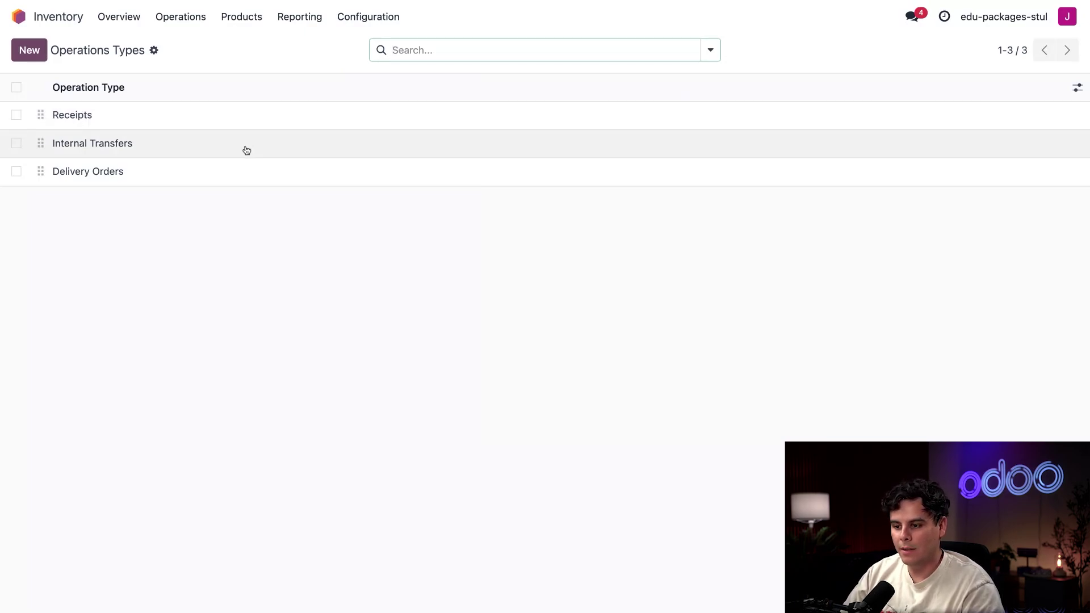
left_click(245, 150)
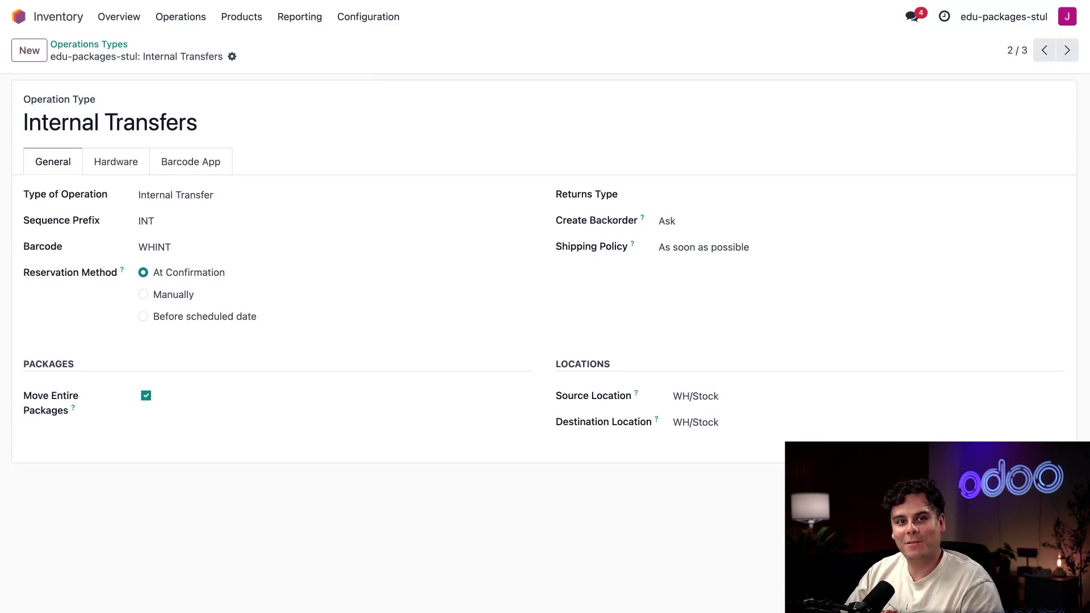
Start a new draft internal transfer from WH/Stock to WH/Stock
left_click(115, 19)
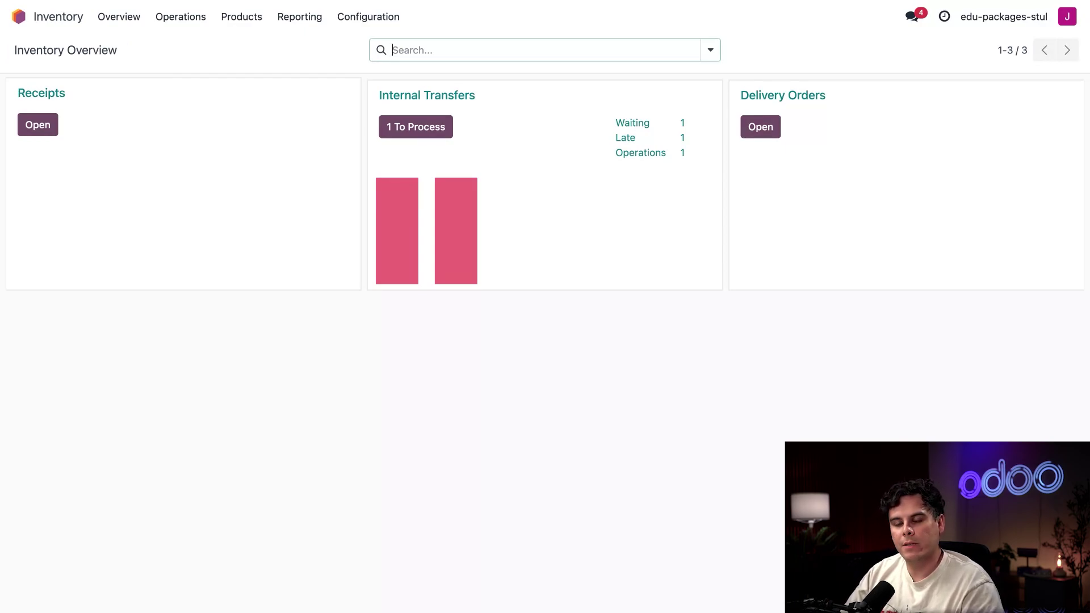
left_click(464, 97)
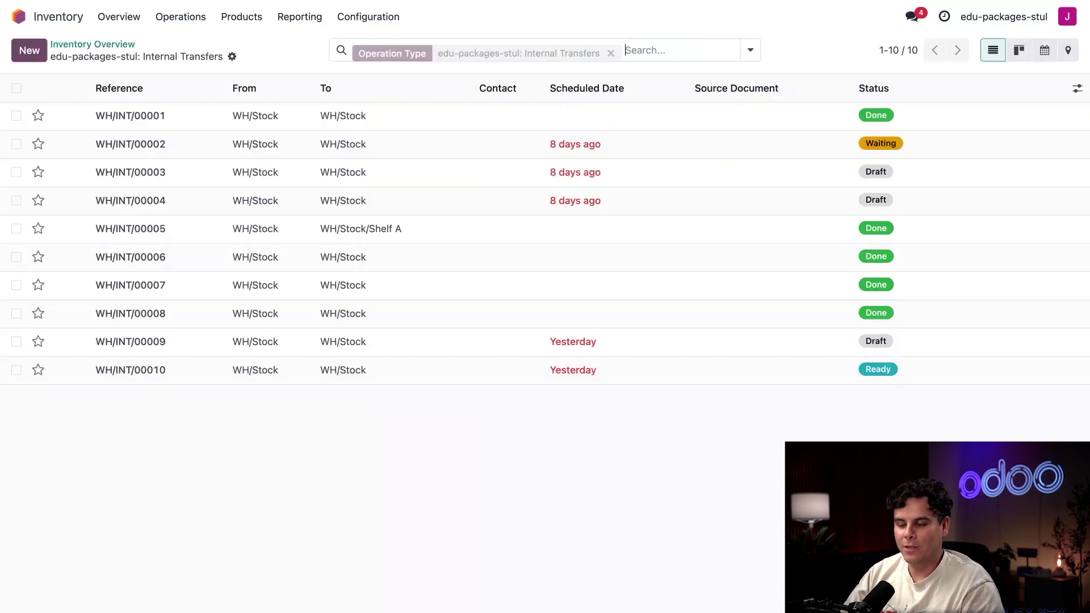
left_click(30, 50)
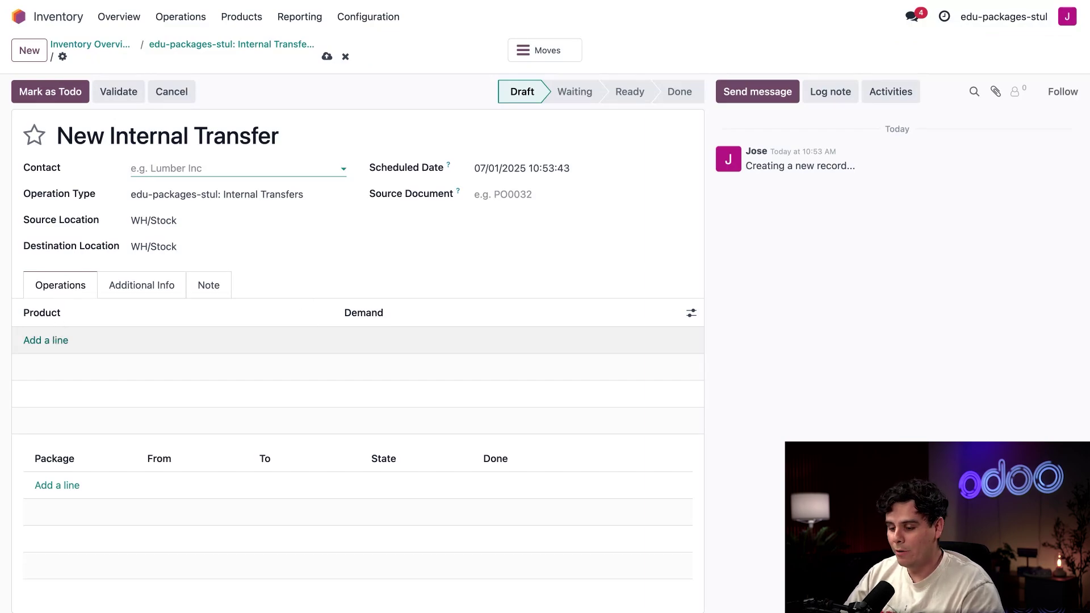
Add a package line moving PACK0000019 to WH/Stock/Shelf A, then start a second package line
left_click(63, 481)
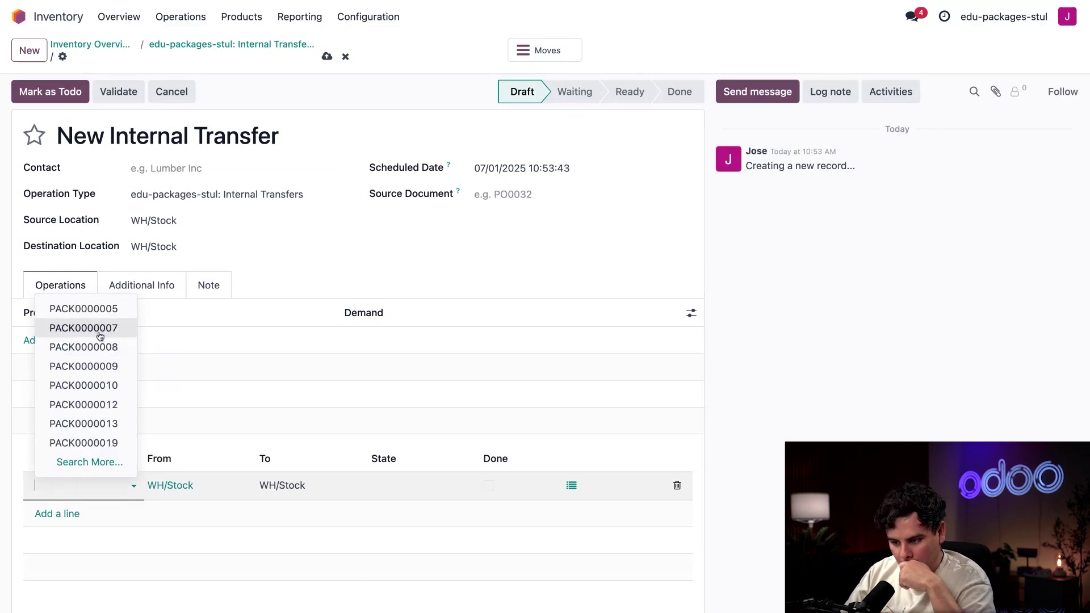
left_click(85, 442)
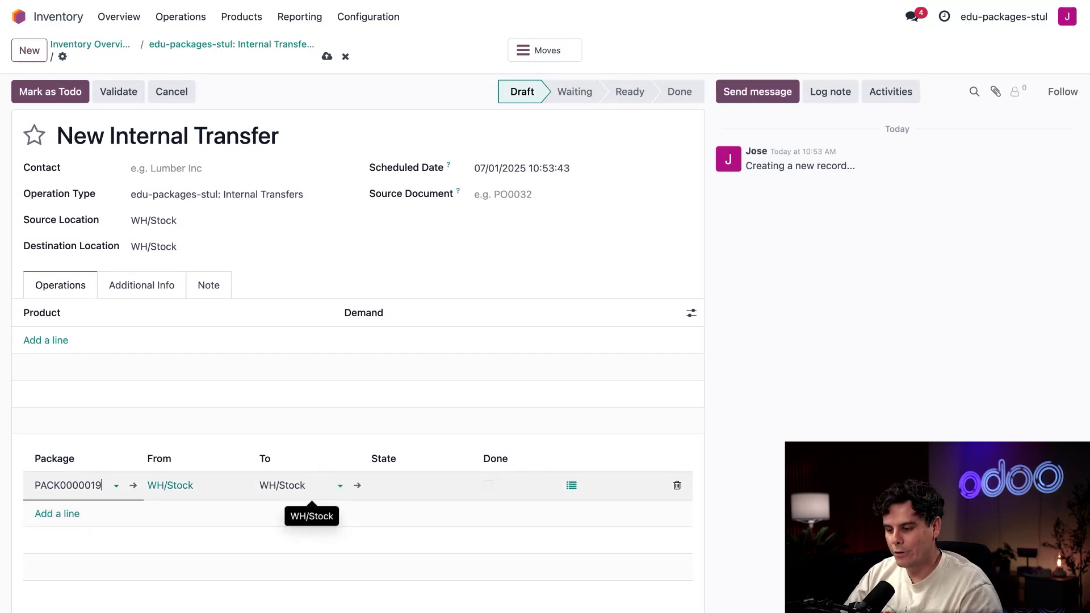
left_click(340, 485)
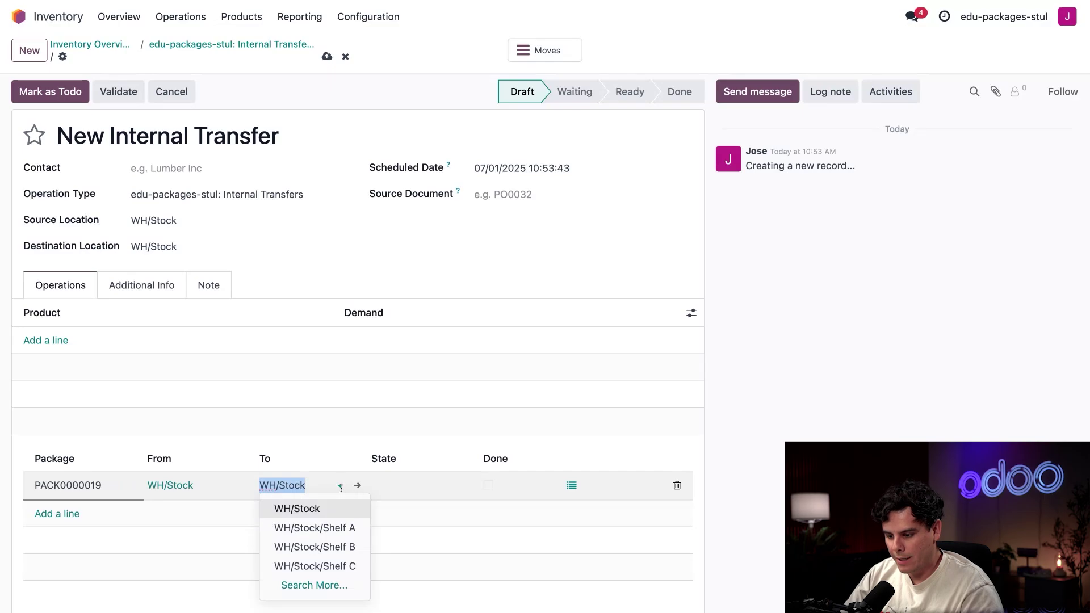
left_click(342, 528)
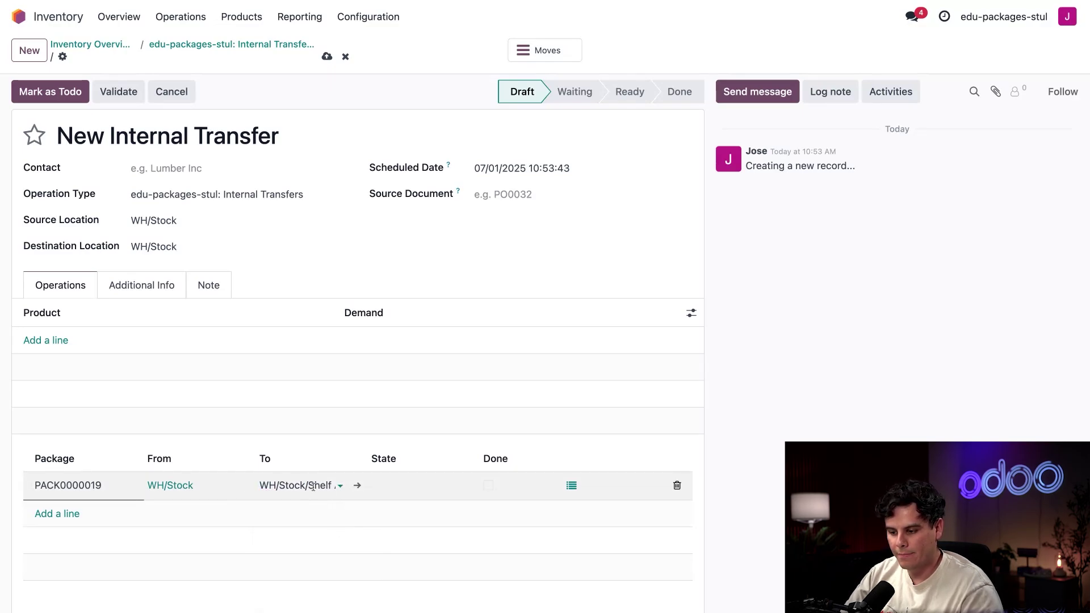
left_click_drag(364, 453, 385, 454)
left_click(69, 514)
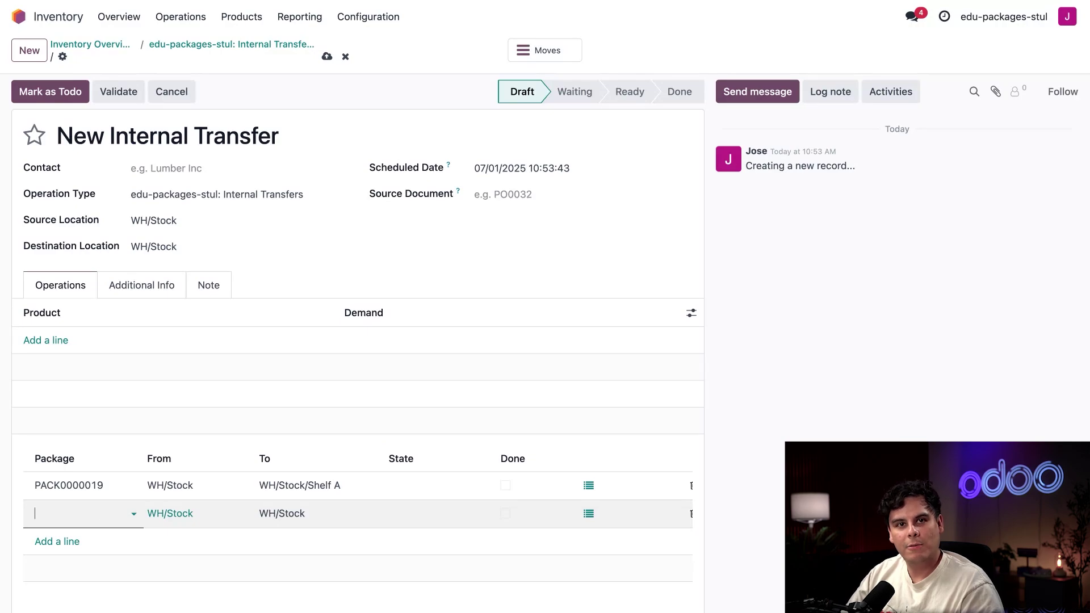
Fill the second line with package PACK0000020, destination WH/Stock/Shelf B
left_click(79, 514)
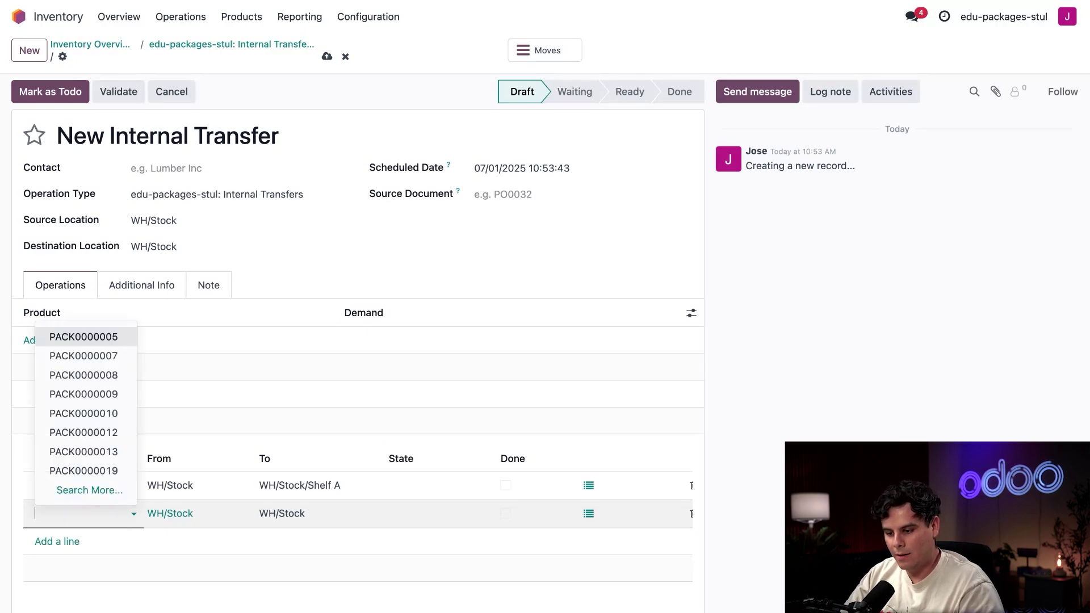
type("20")
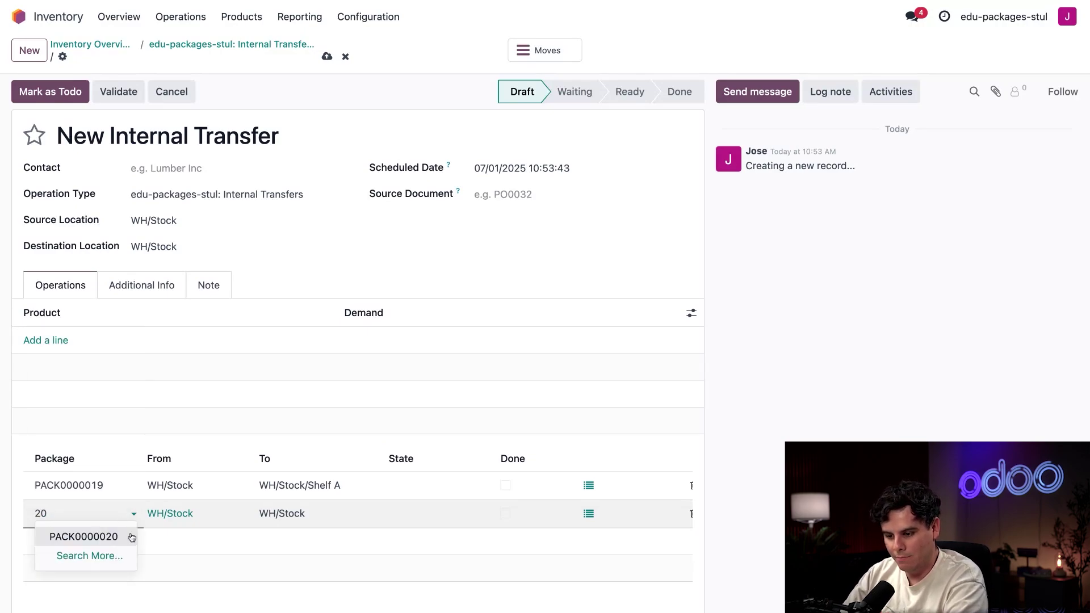
left_click(119, 538)
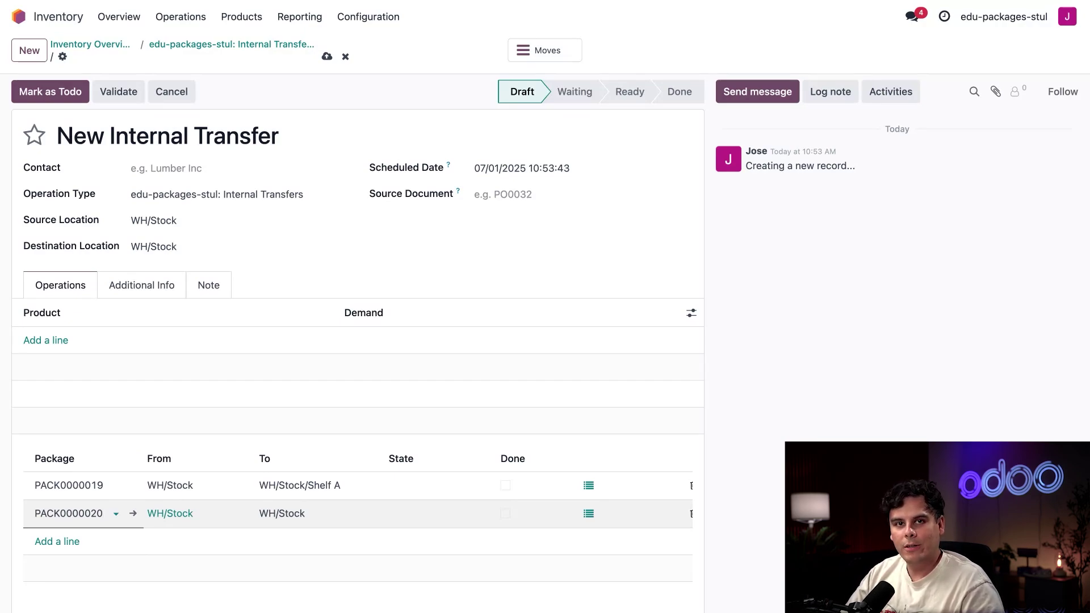
left_click(341, 515)
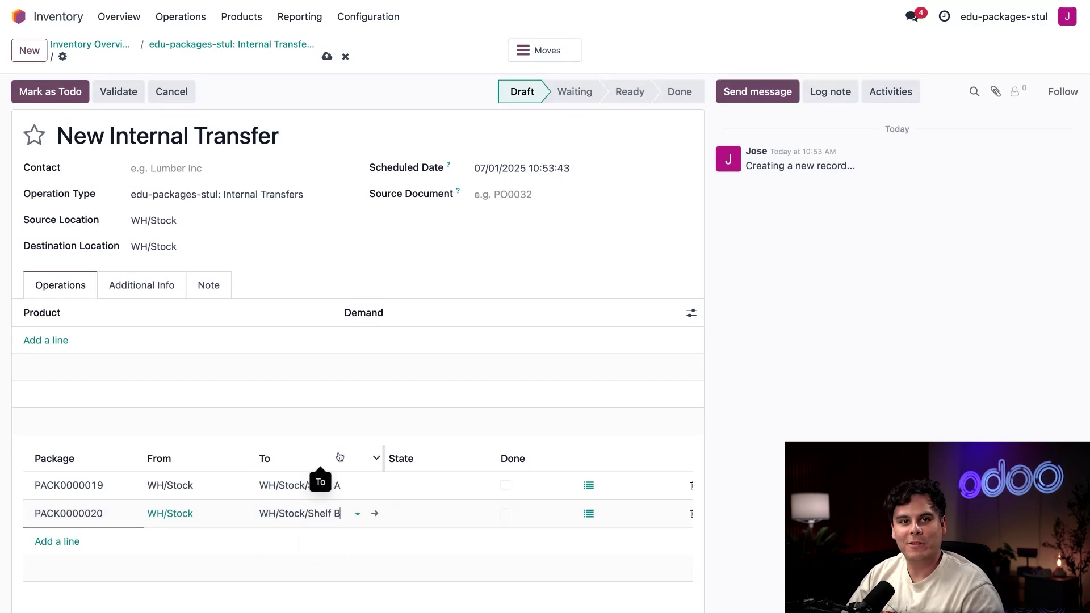
left_click(760, 455)
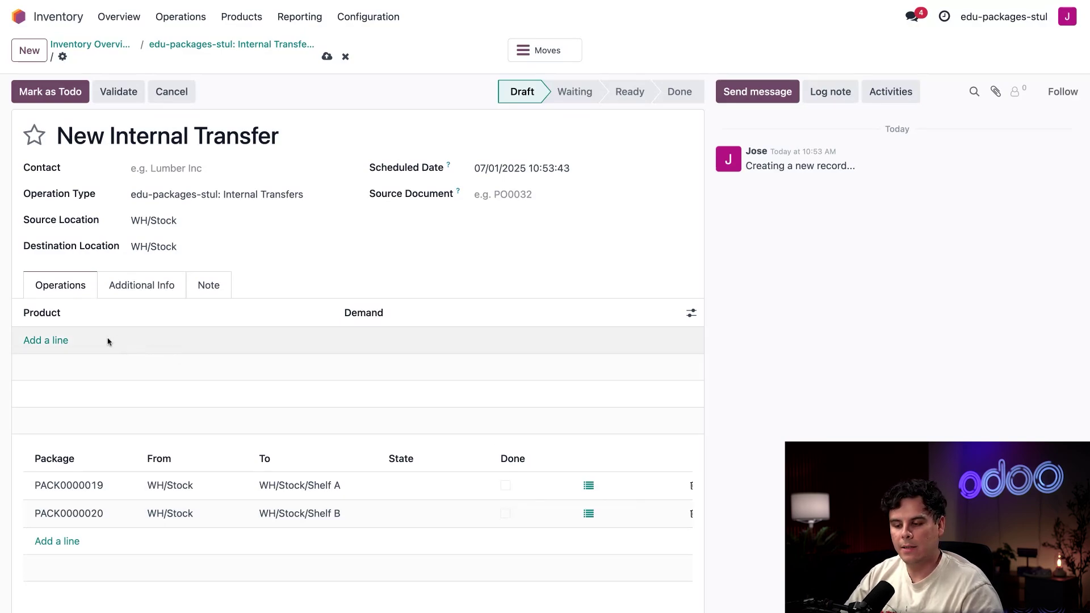
Add an Acoustic Bloc Screens line with demand 4 and mark the transfer as To Do
left_click(59, 340)
type("acous")
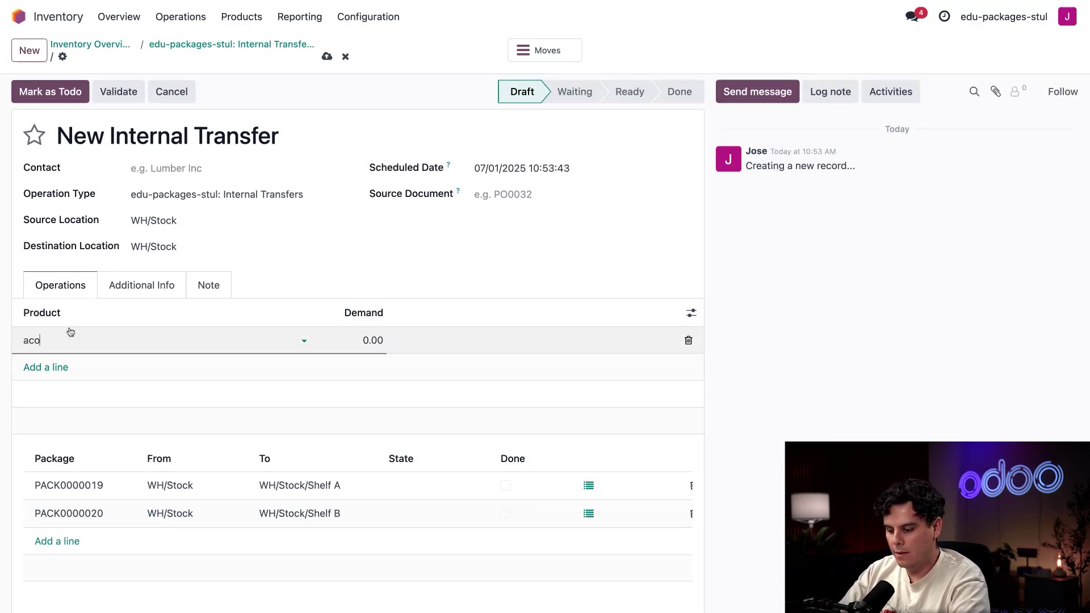
left_click(135, 370)
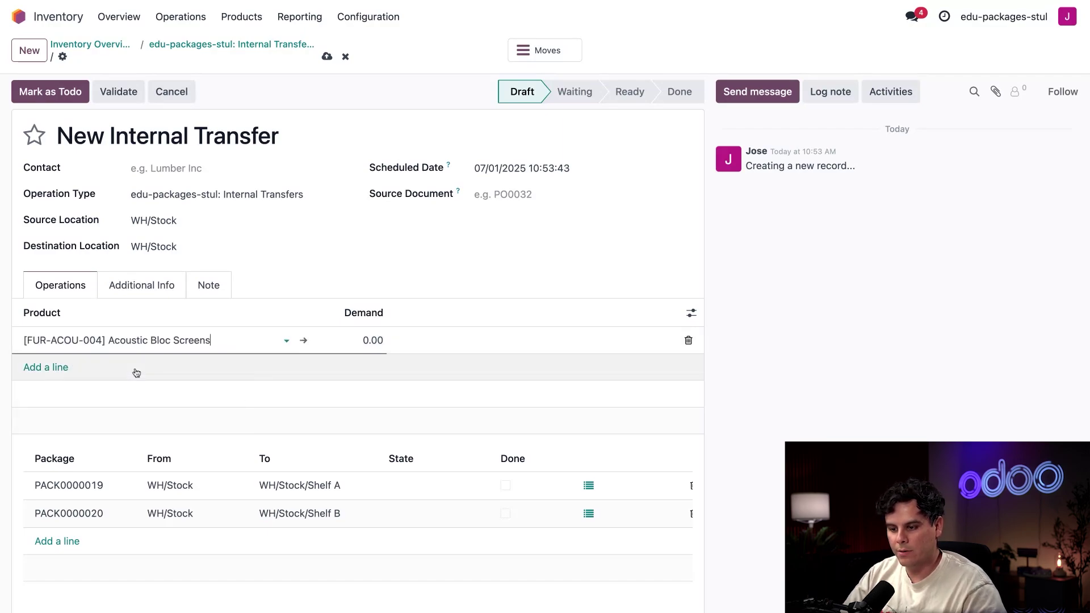
left_click(370, 339)
type("4")
left_click(411, 284)
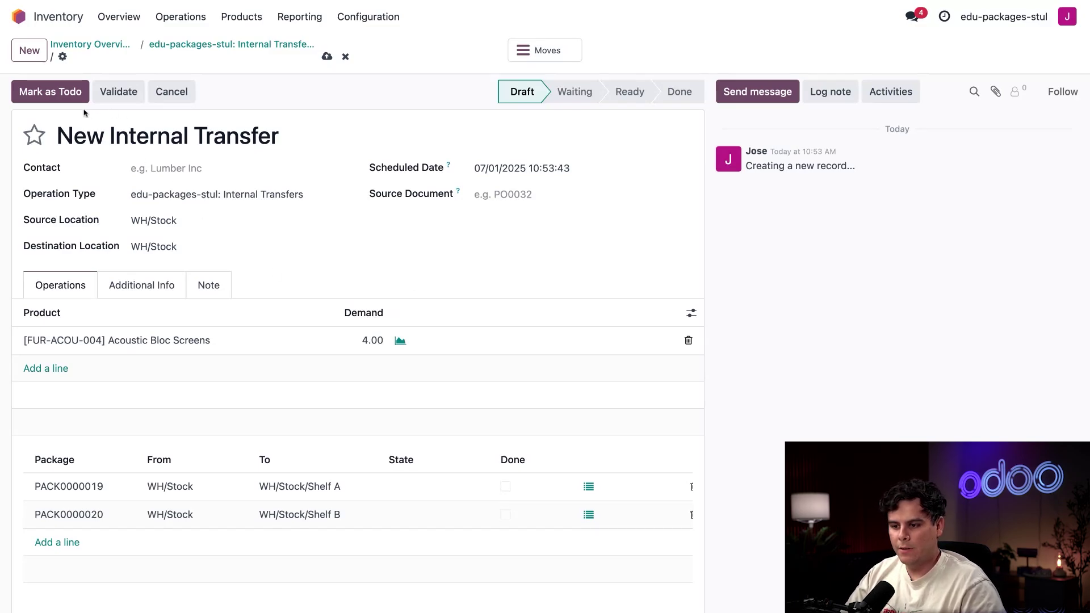
left_click(59, 101)
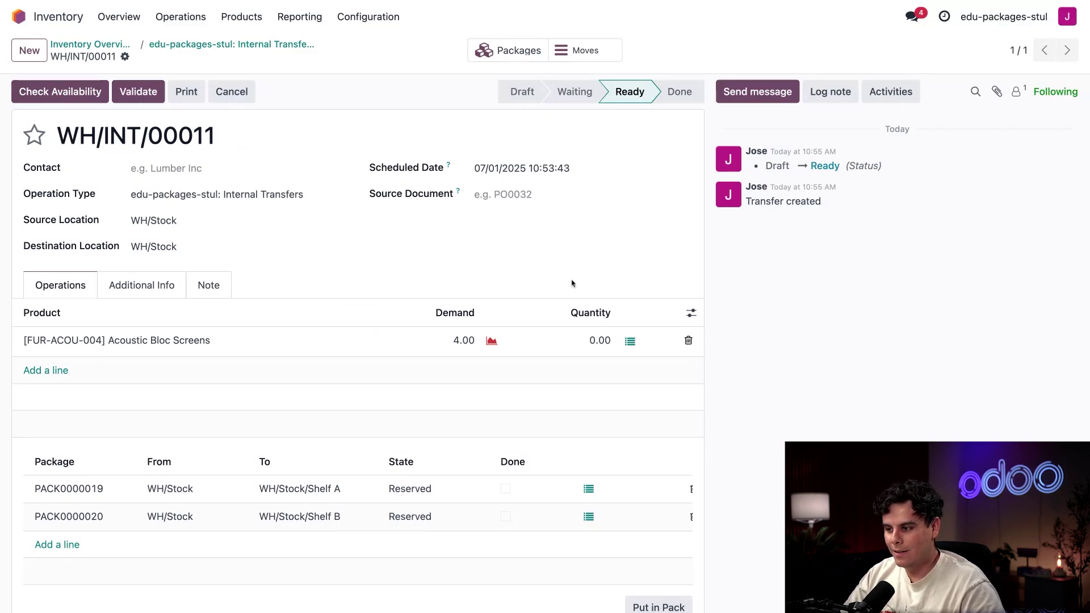
Pack the screens into new package PACK0000021, confirm its contents, and validate the transfer
scroll(587, 485, "down", 1)
scroll(591, 494, "down", 1)
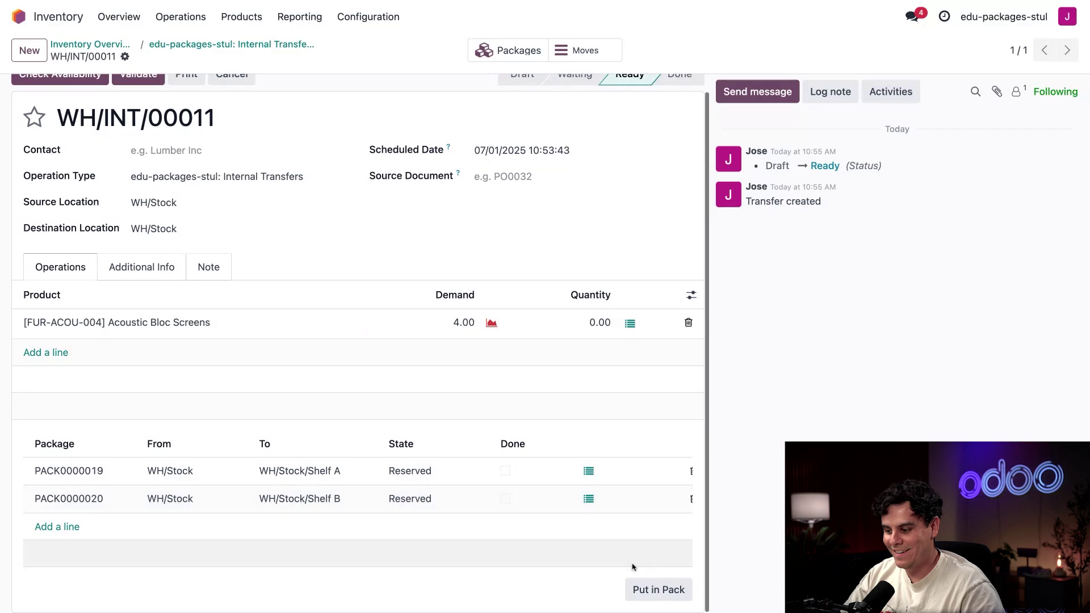
left_click(646, 591)
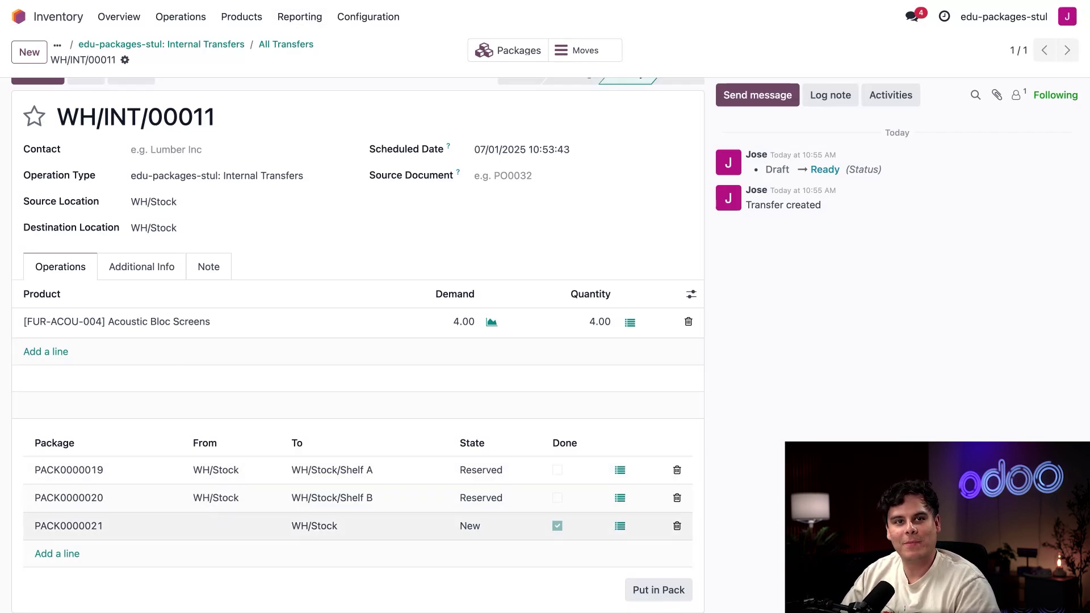
left_click(619, 525)
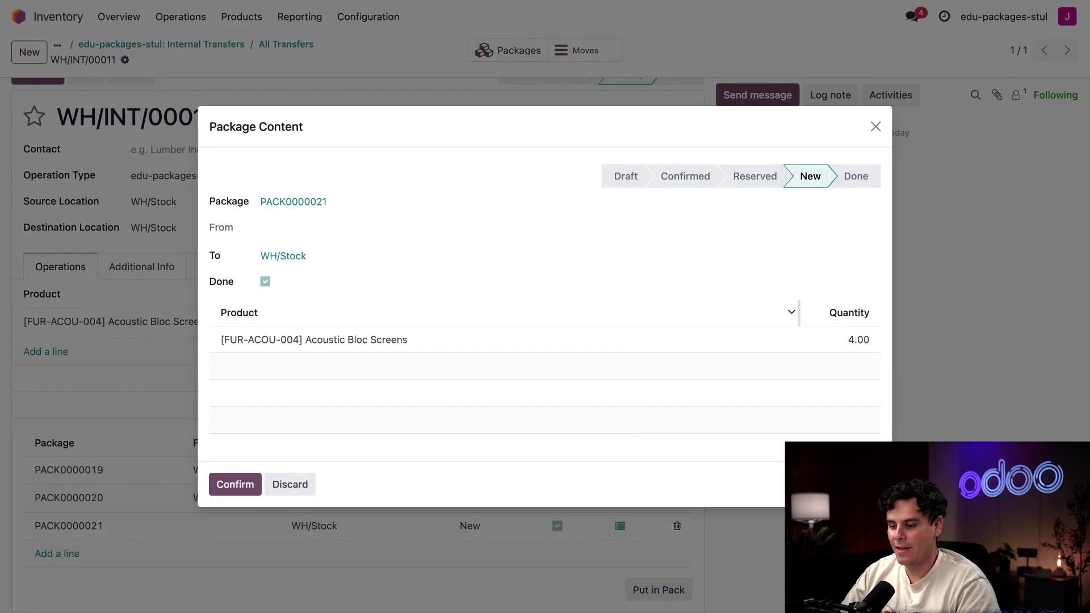
left_click(237, 487)
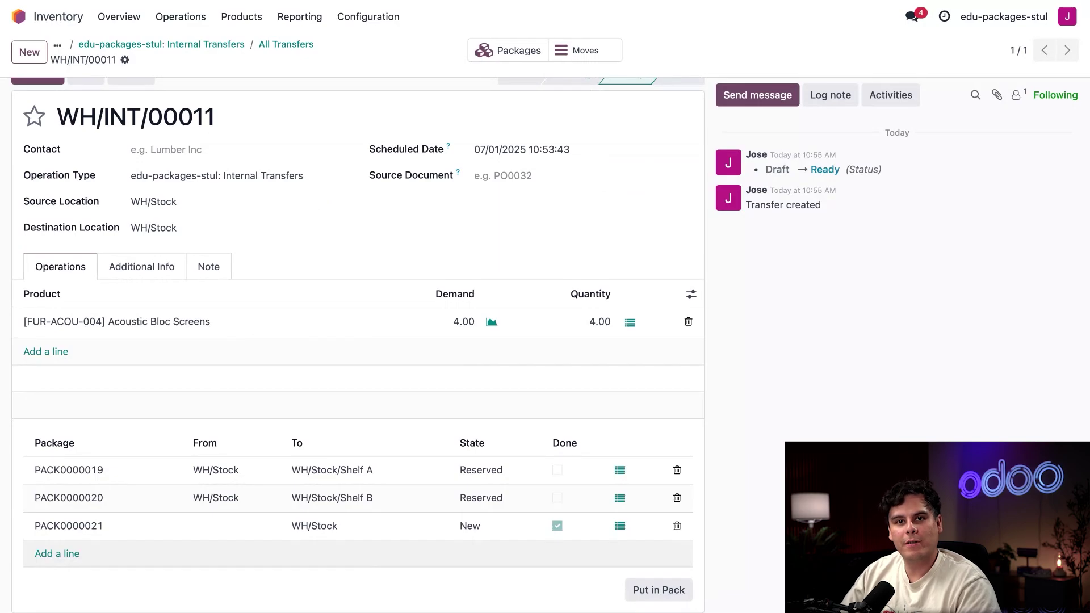
scroll(59, 98, "up", 2)
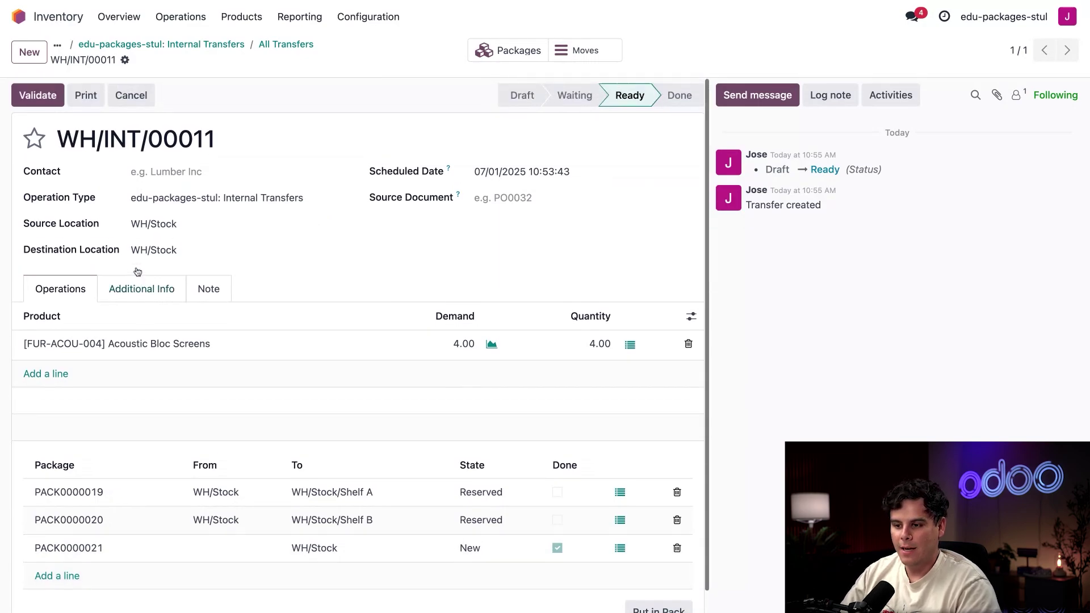
left_click(38, 95)
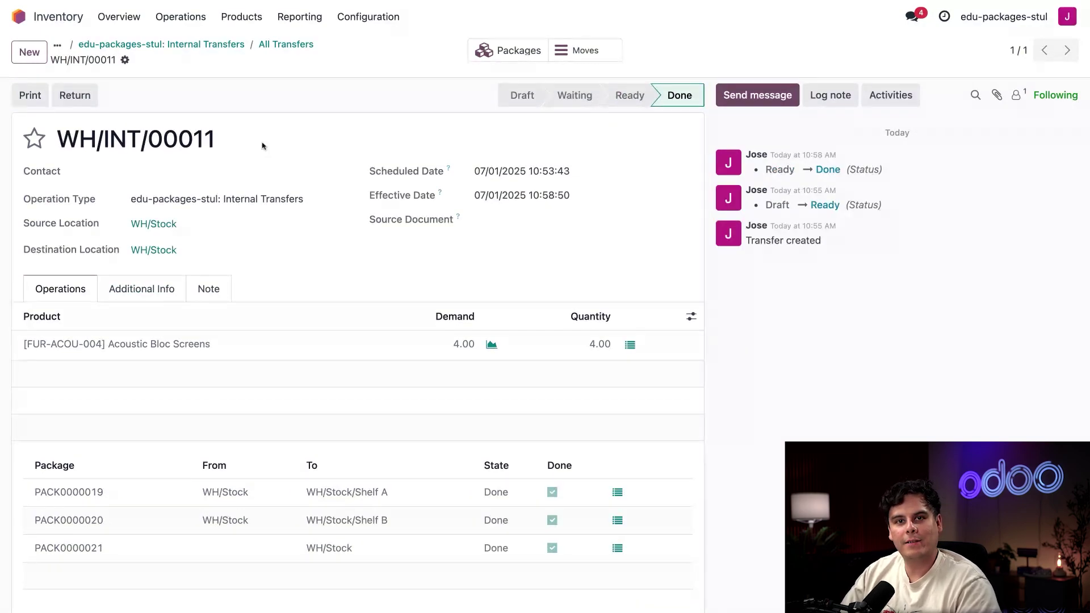
Show WH/INT/00011's Moves: PACK0000019 to Shelf A, PACK0000020 to Shelf B, PACK0000021 in WH/Stock
left_click(582, 51)
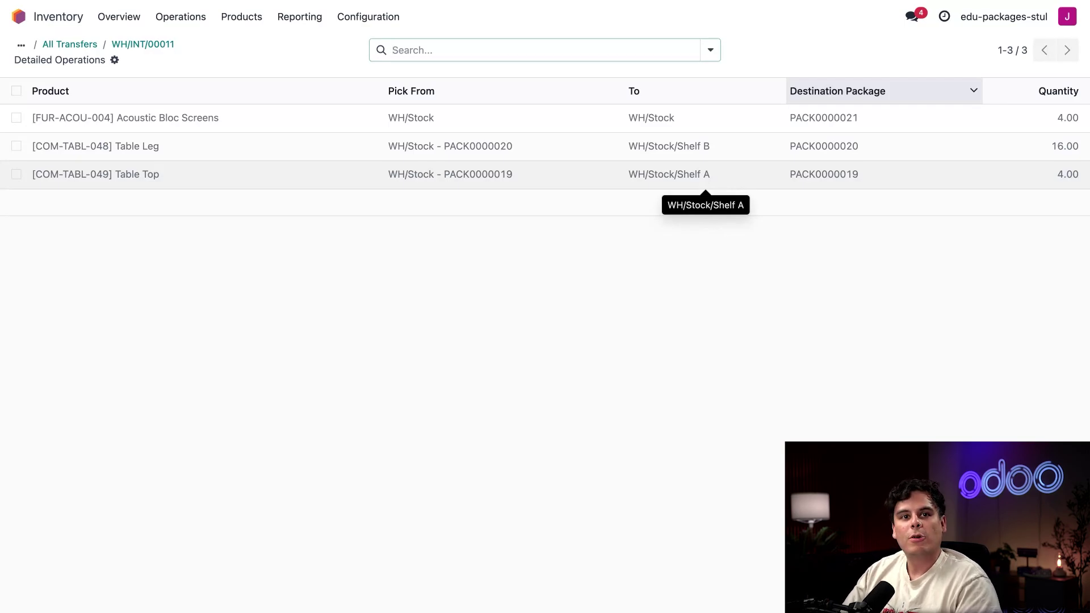
Go to Products > Packages to list packages grouped by location
left_click(232, 18)
left_click(250, 64)
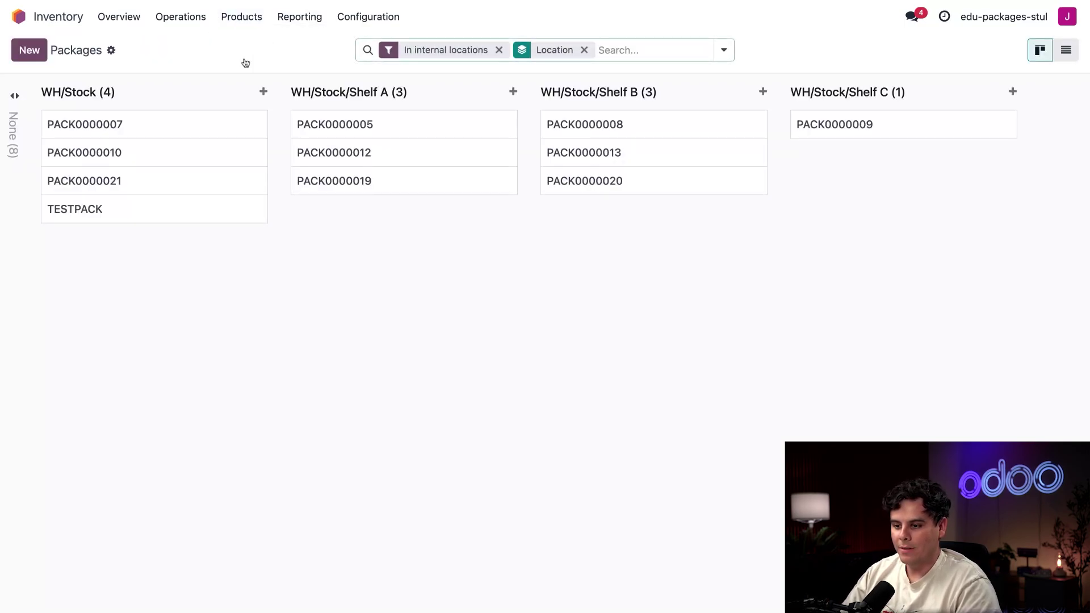